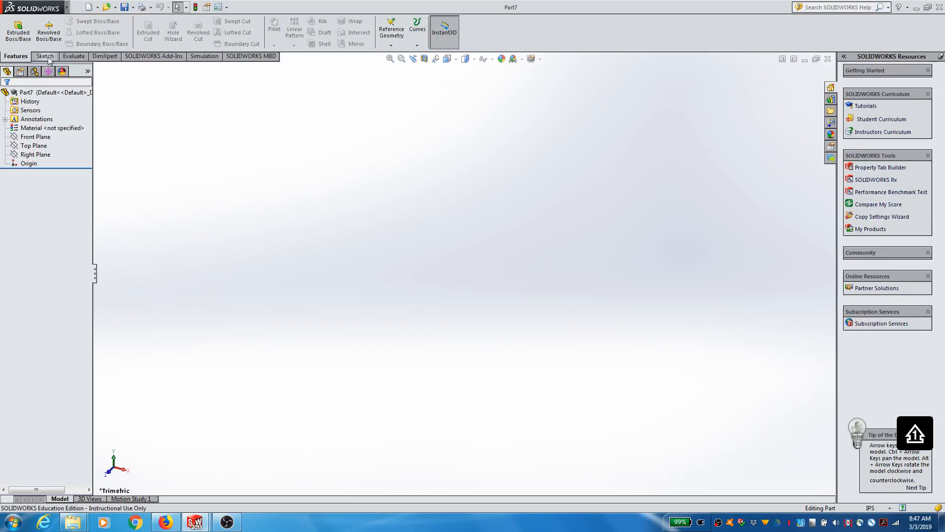
Start a sketch on the Front Plane and draw a circle about 0.68 in across, centred about 1.64 in horizontally from the origin
left_click(45, 56)
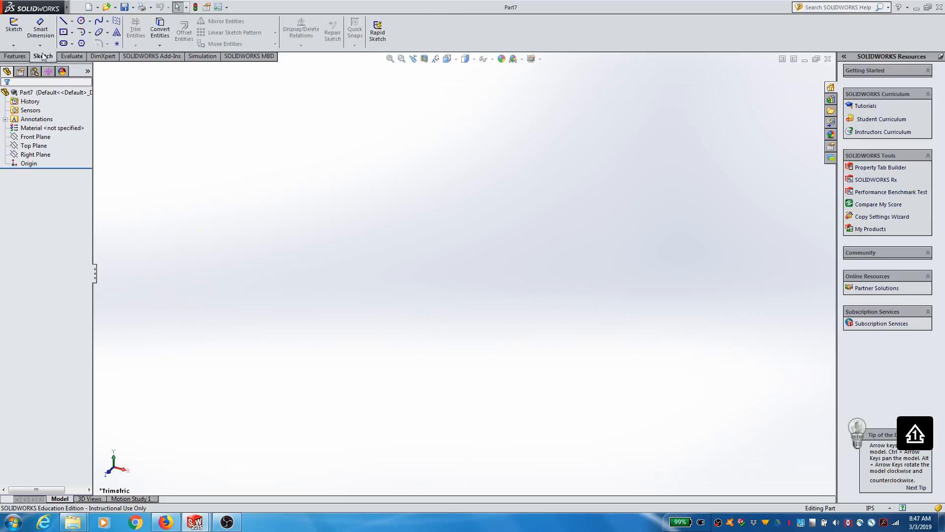
left_click(14, 28)
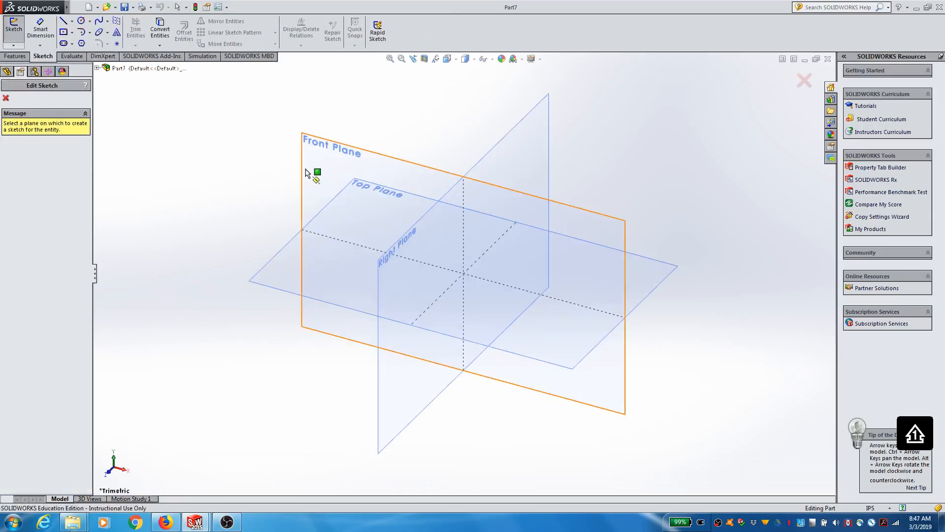
left_click(518, 237)
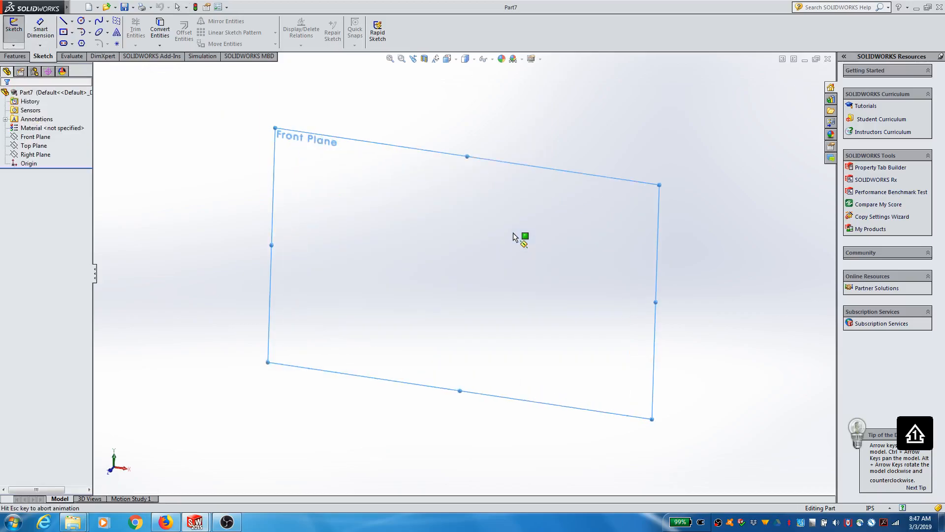
left_click(82, 23)
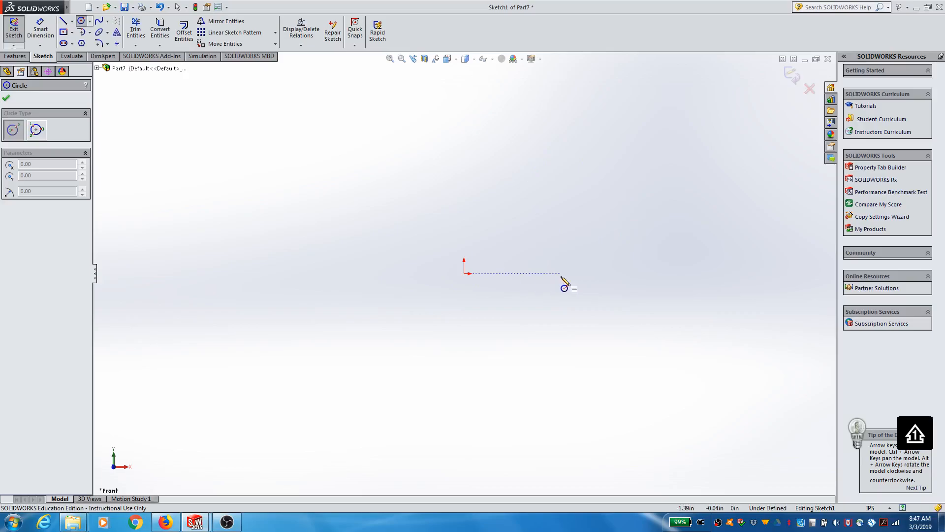
left_click(579, 273)
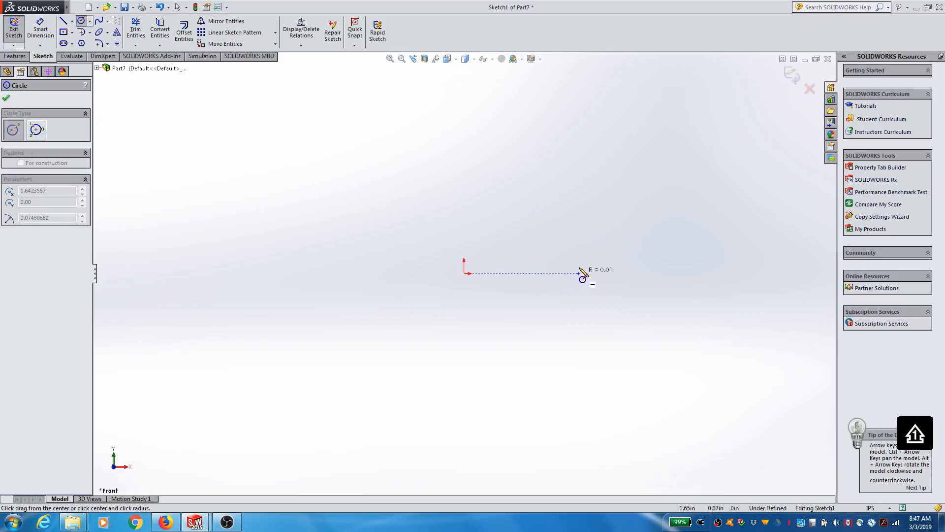
left_click(586, 256)
left_click(6, 97)
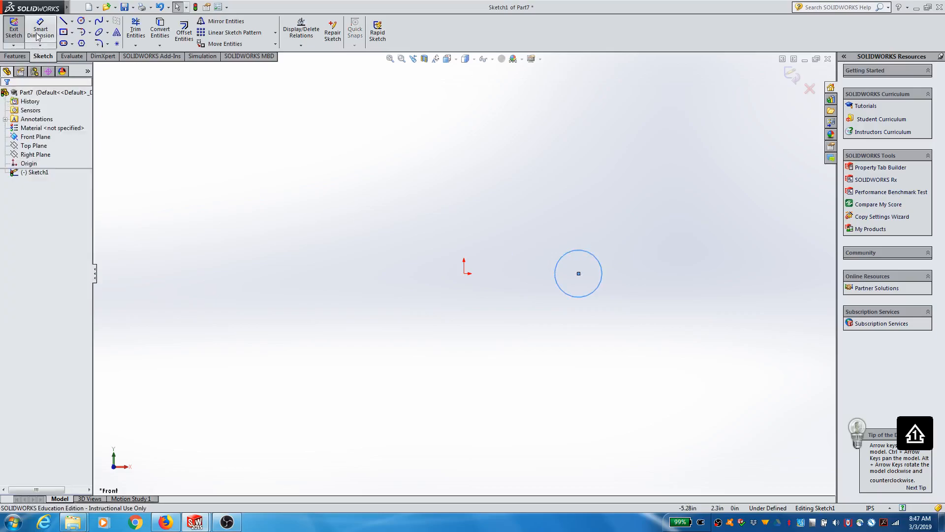
Dimension the circle's diameter at 0.5 in
left_click(38, 38)
left_click(597, 257)
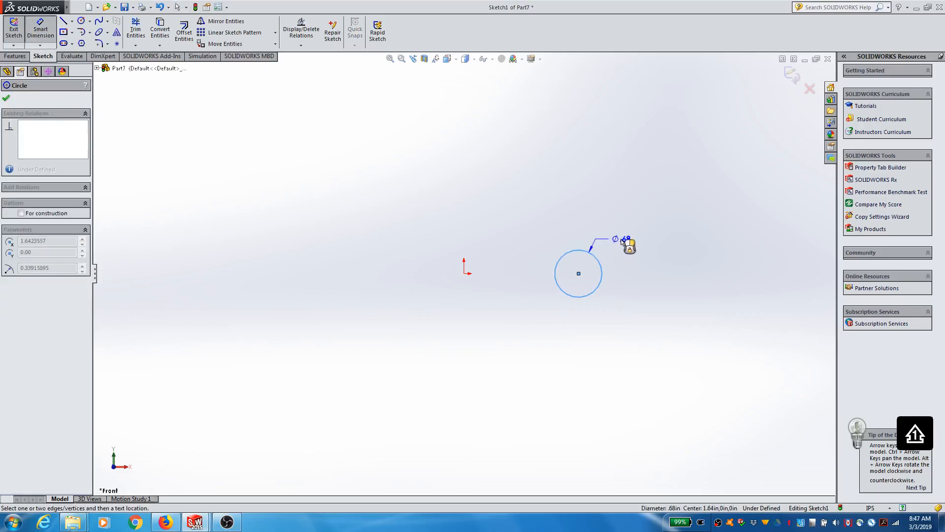
left_click(623, 241)
type(".5")
key("Return")
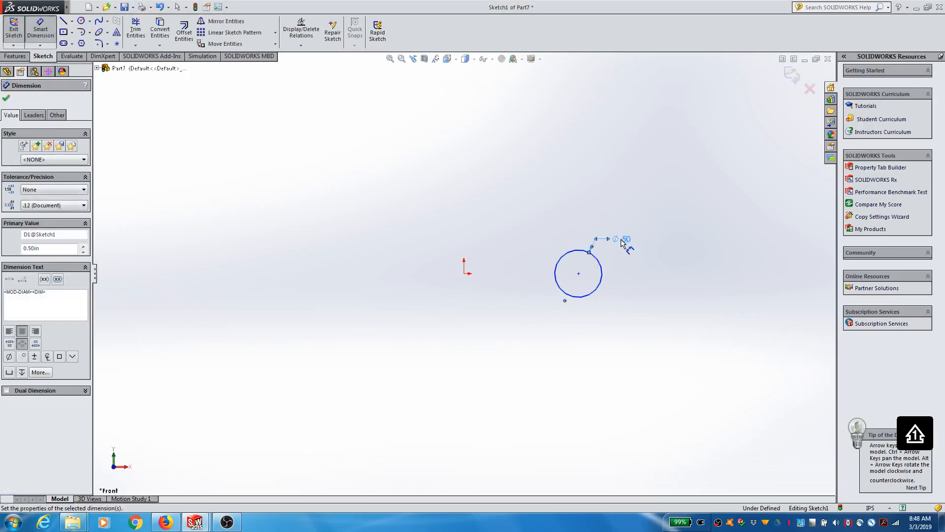
left_click(7, 97)
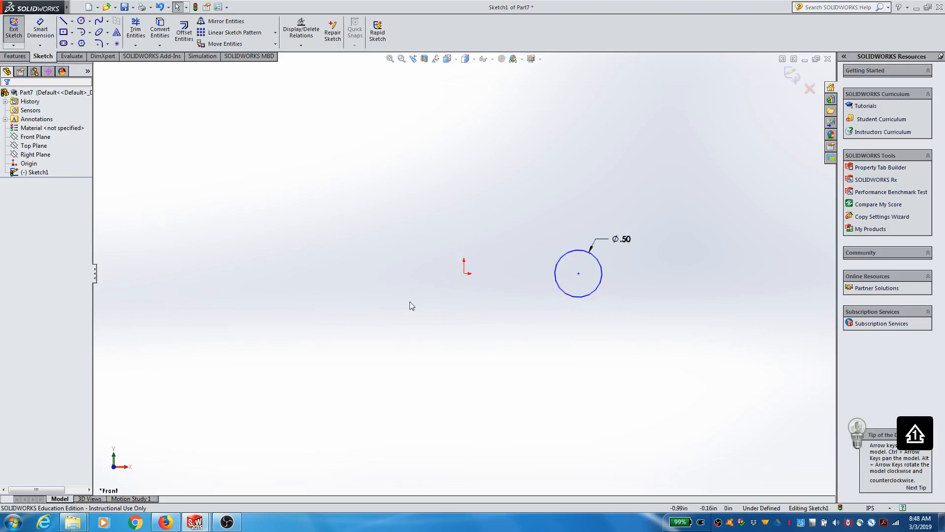
Sketch a solid vertical line about 0.79 in long upward from the origin, and delete it
left_click(73, 21)
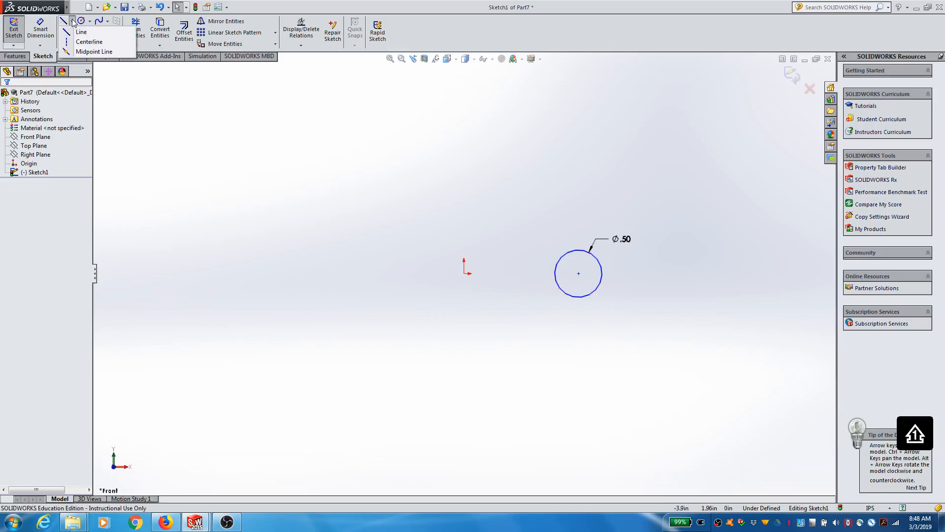
left_click(72, 21)
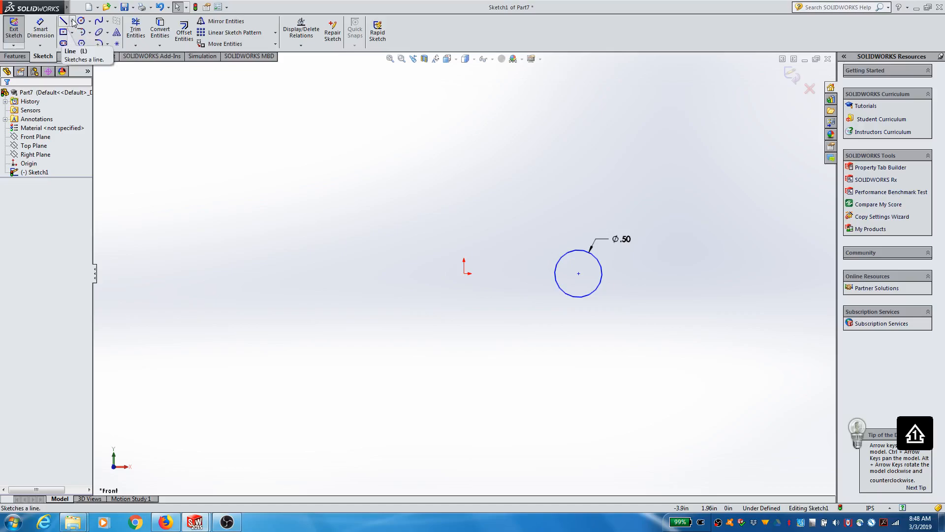
left_click(64, 21)
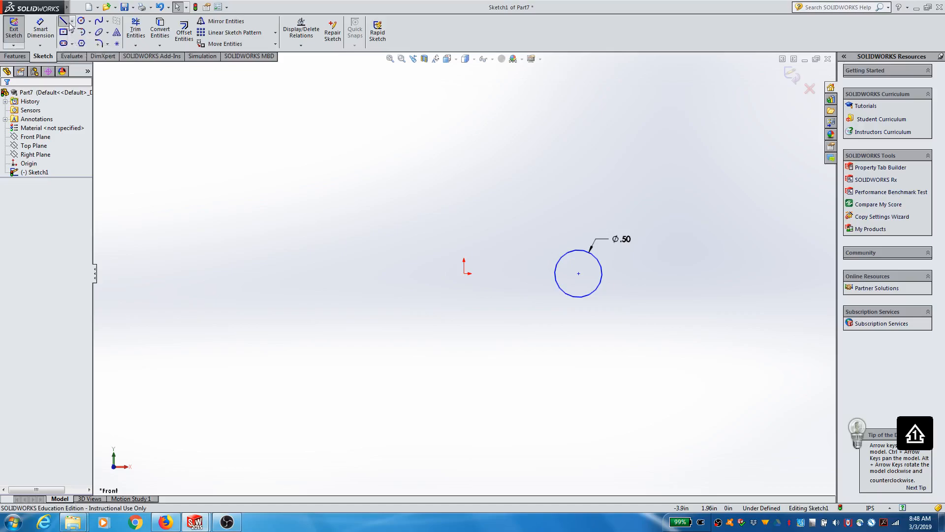
left_click(464, 273)
left_click(463, 198)
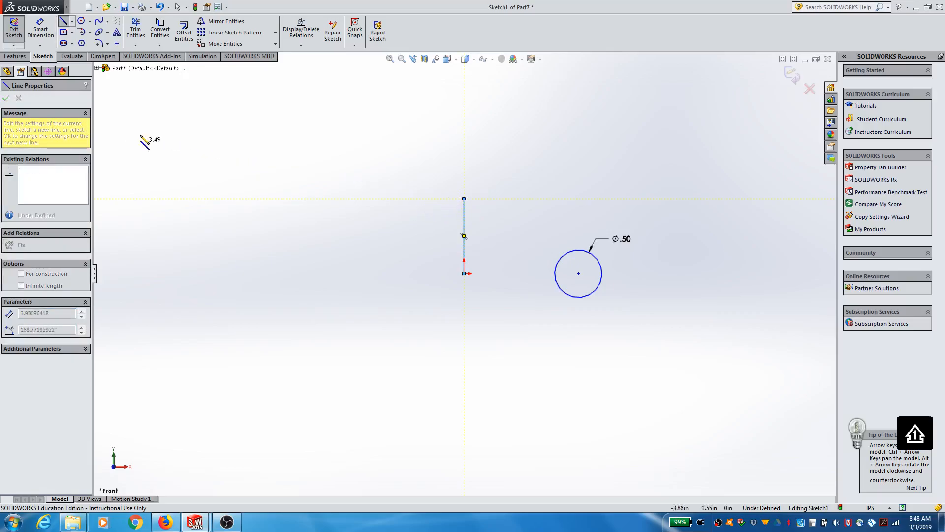
key("Escape")
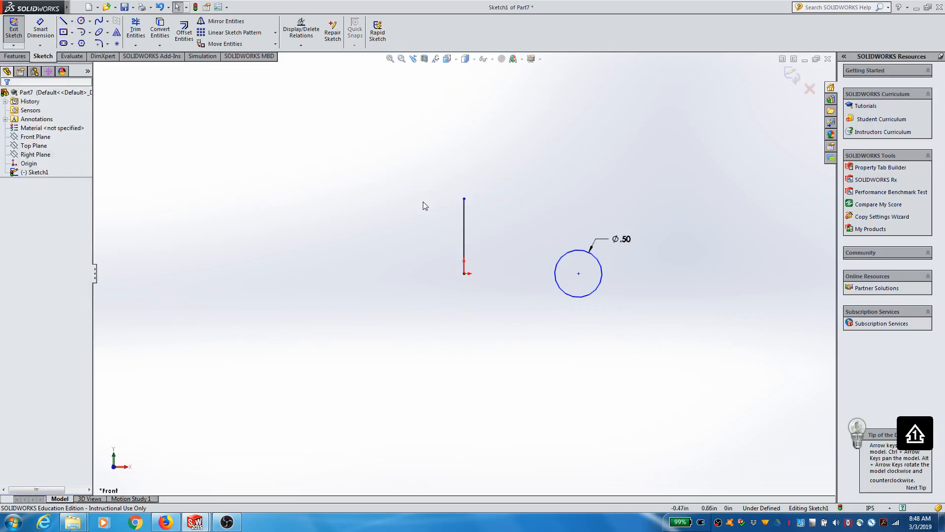
left_click(463, 223)
key("Delete")
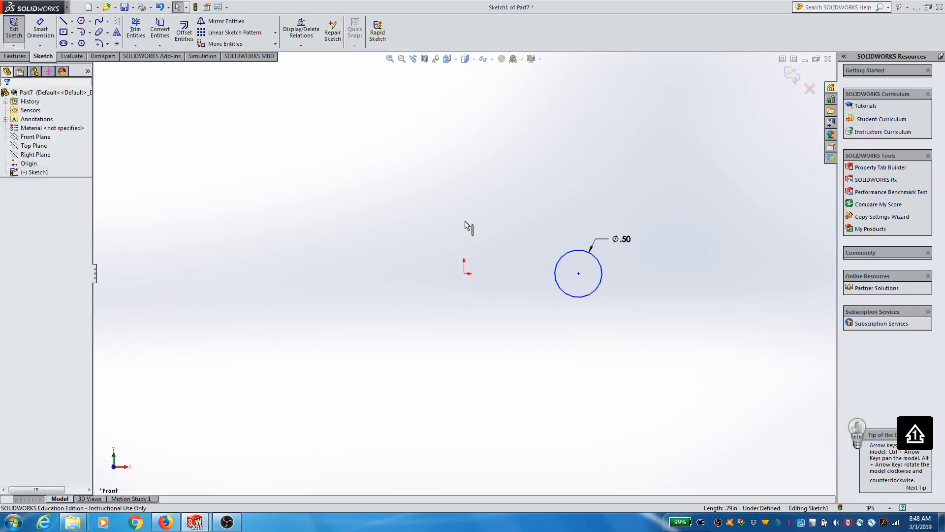
Sketch a vertical centerline about 0.78 in long upward from the origin
left_click(72, 22)
left_click(84, 42)
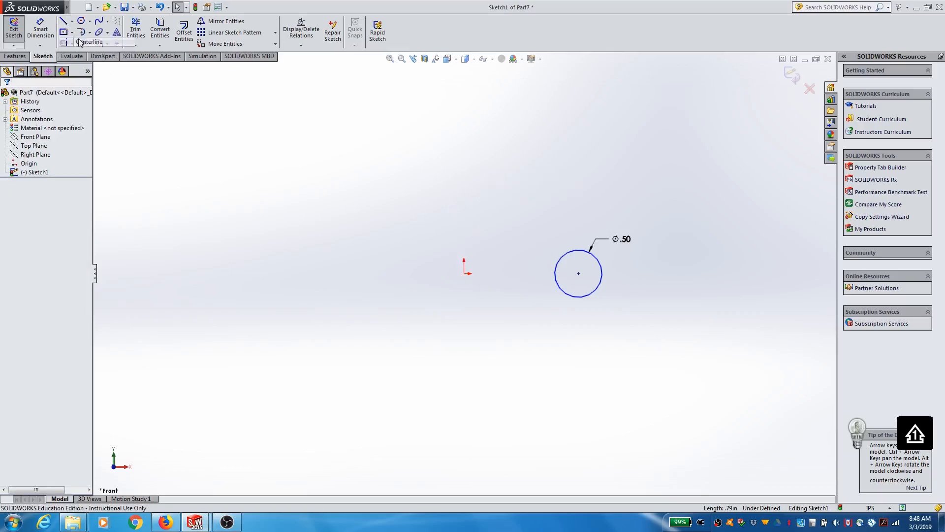
left_click(464, 273)
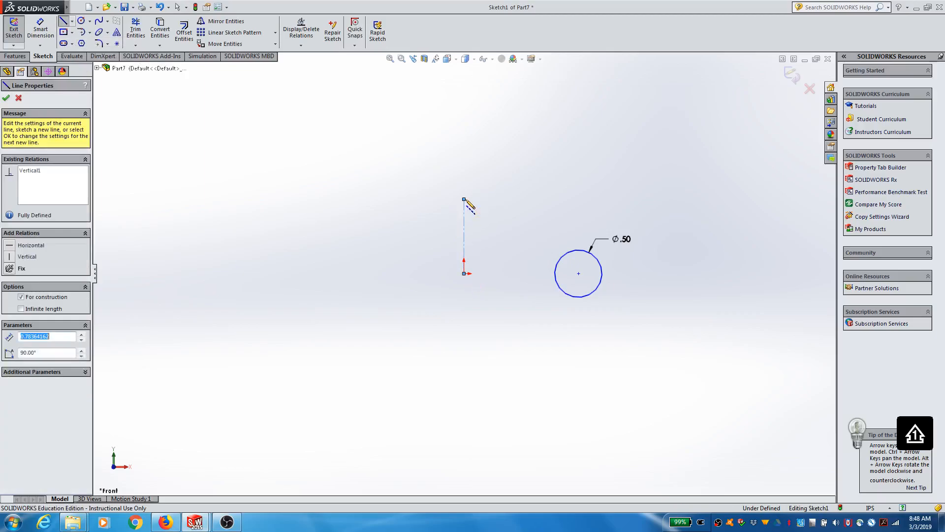
left_click(464, 200)
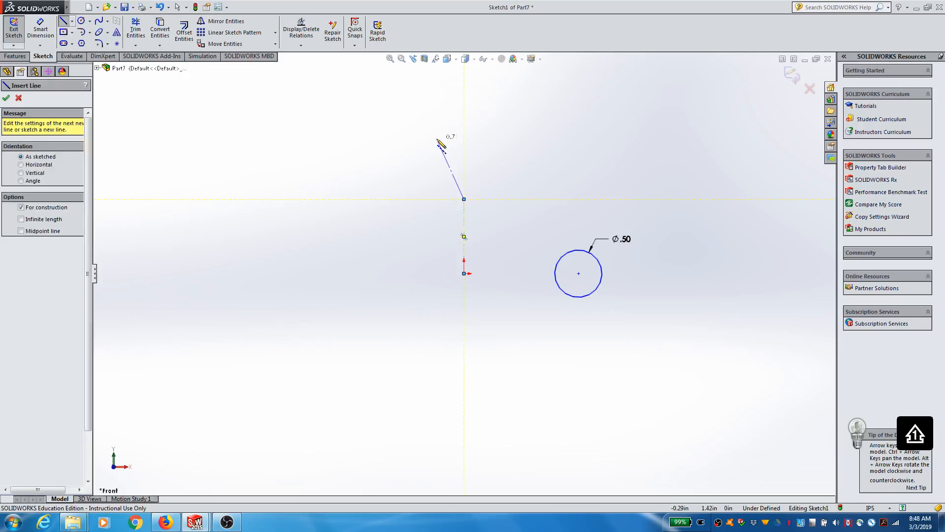
key("Escape")
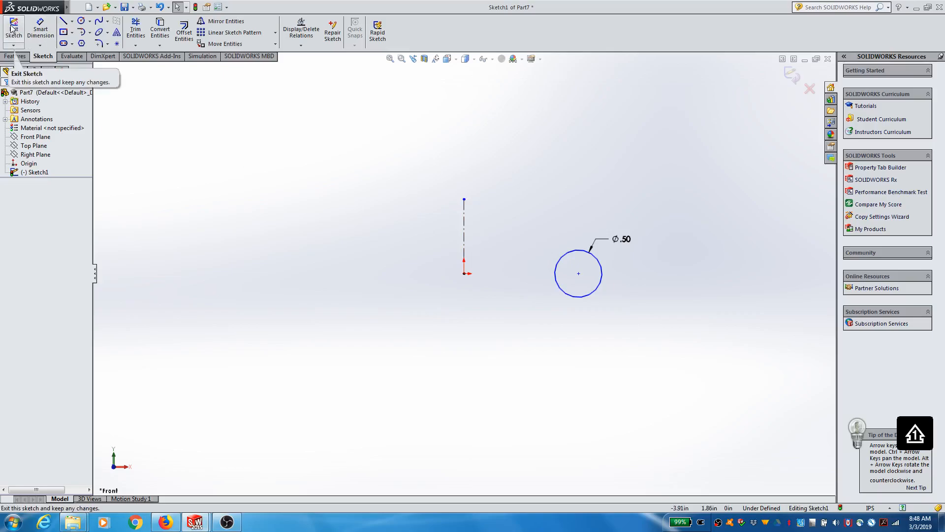
Dimension the horizontal distance between the origin and the circle's centre at 0.75 in
left_click(41, 27)
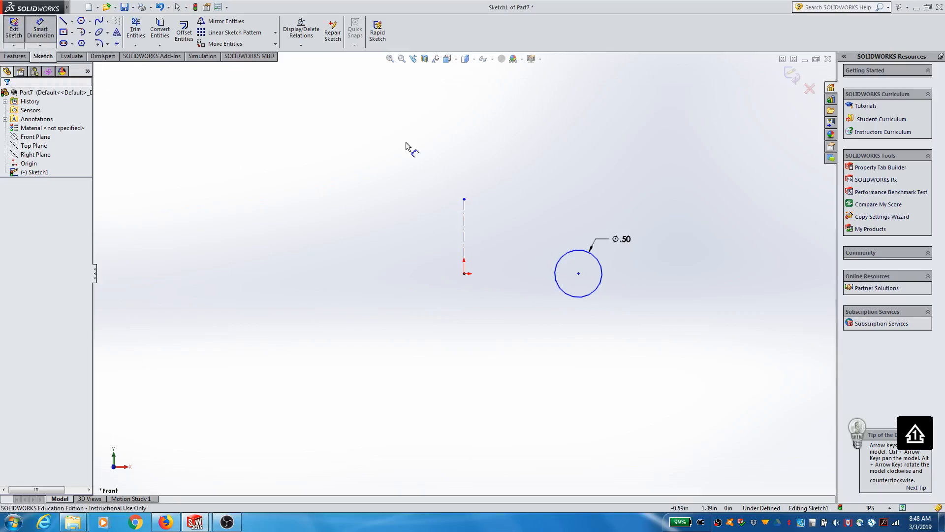
left_click(465, 273)
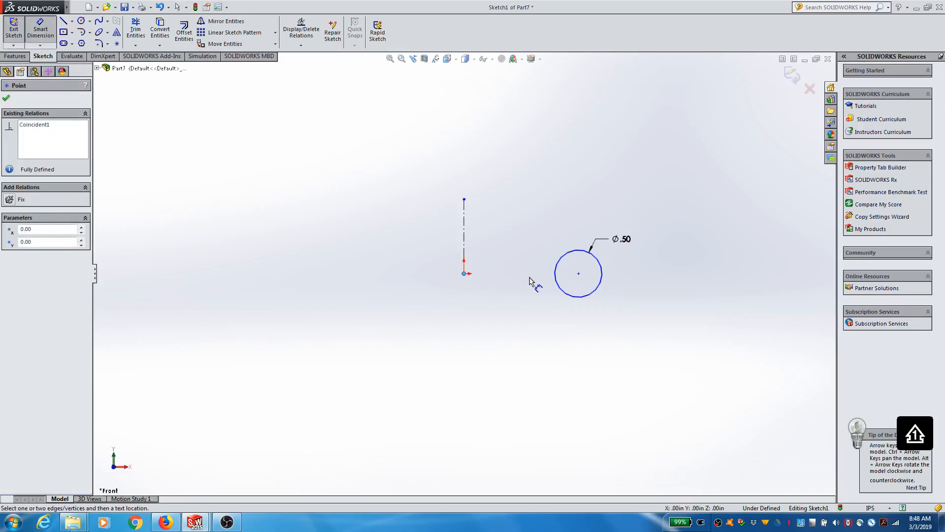
left_click(578, 273)
left_click(534, 191)
type("1")
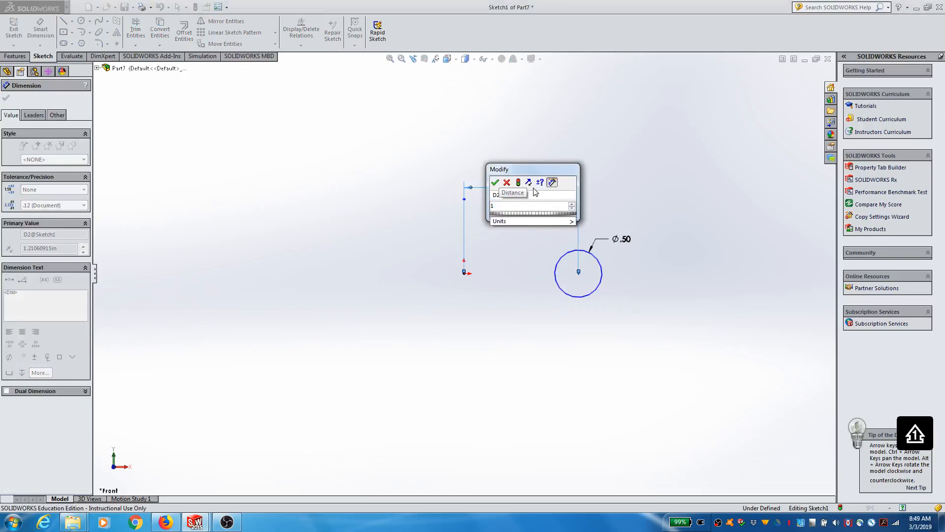
key("BackSpace")
type(".75")
key("Return")
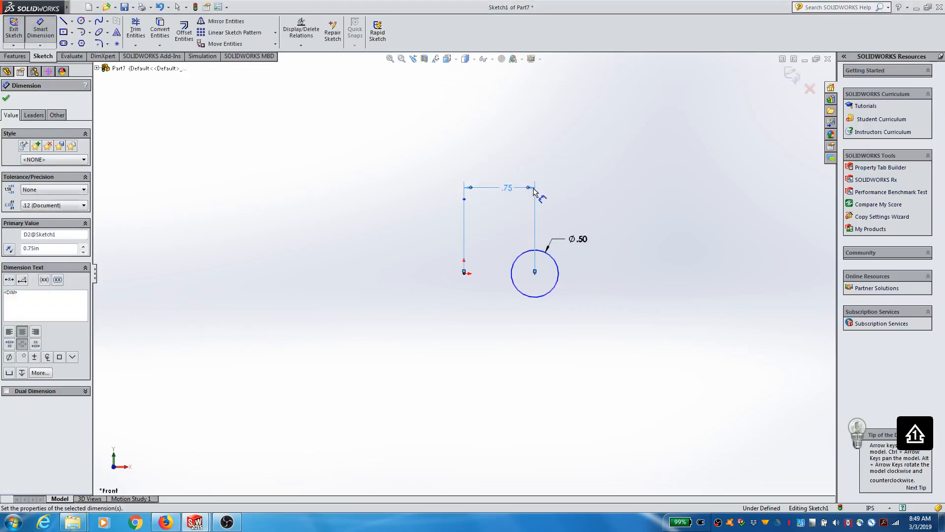
Set the distance between the origin and the circle's centre to 1 in, and exit the sketch
double_click(509, 189)
type("1")
key("Return")
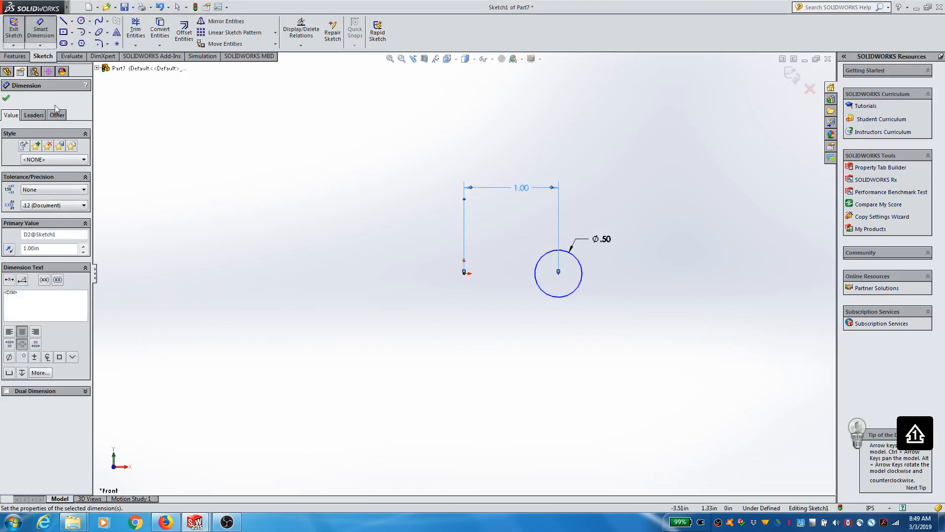
left_click(6, 98)
left_click(18, 34)
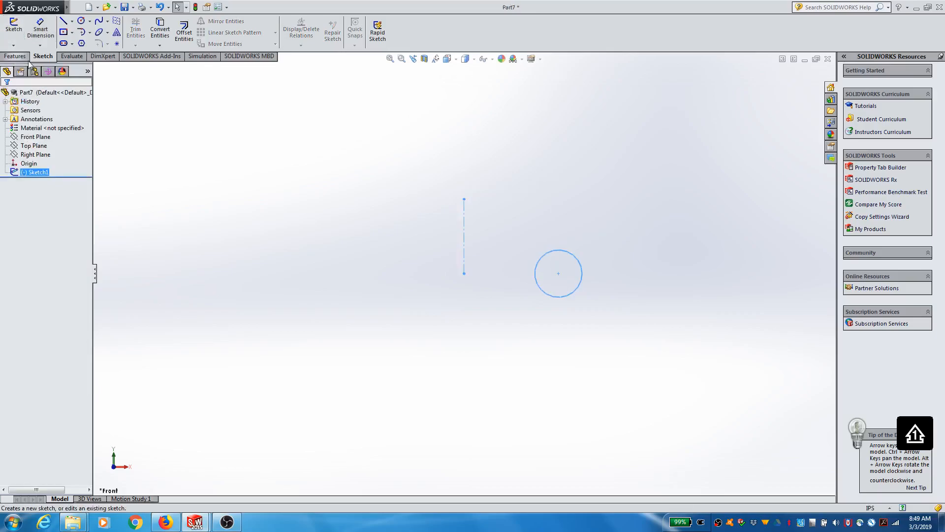
Start a Revolved Boss/Base of the circle sketch, using the vertical centerline as the axis of revolution
left_click(21, 56)
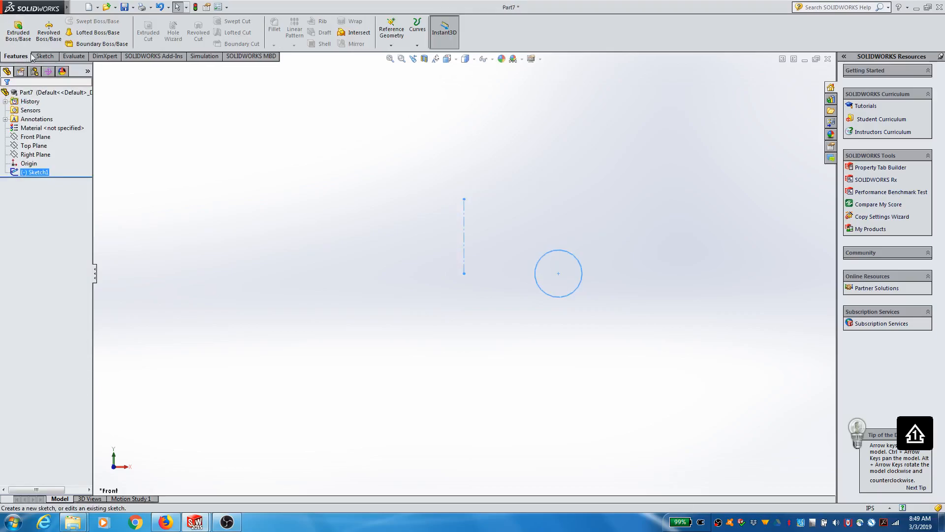
left_click(49, 32)
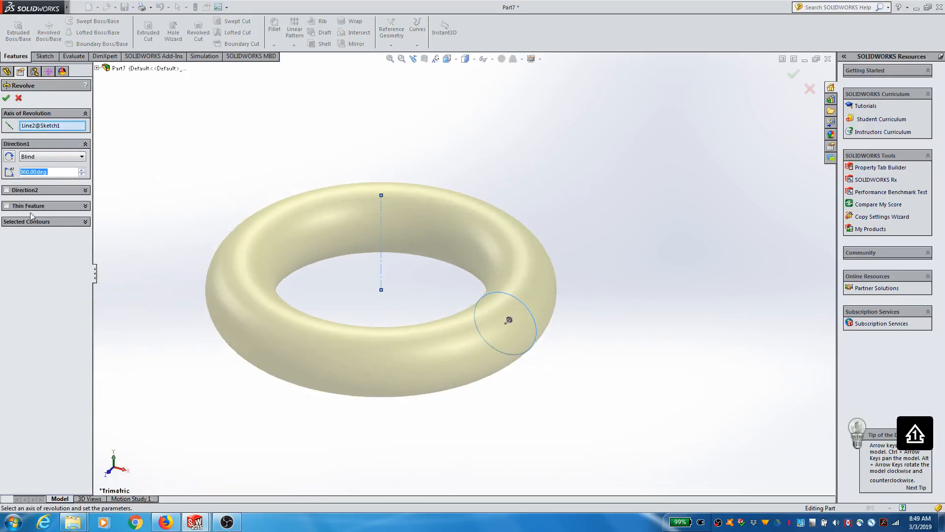
left_click(46, 224)
left_click(46, 223)
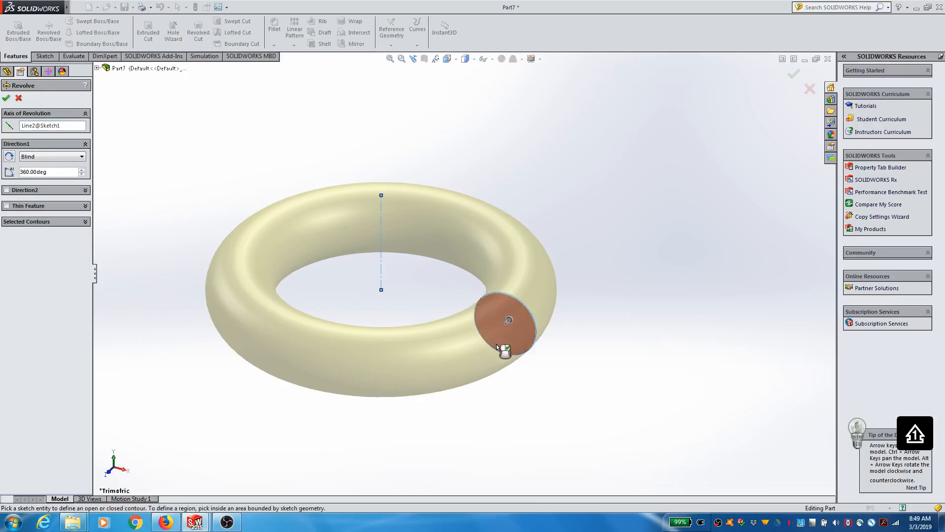
left_click(485, 305)
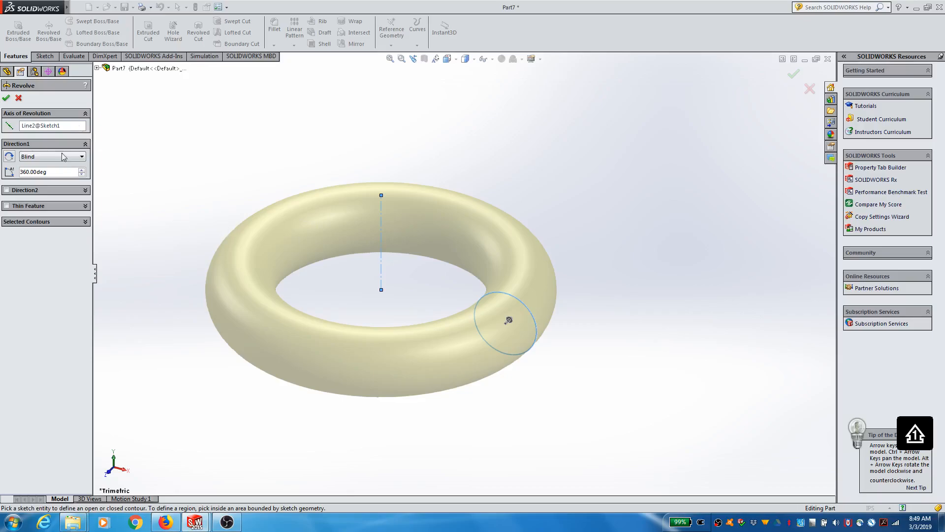
left_click(54, 127)
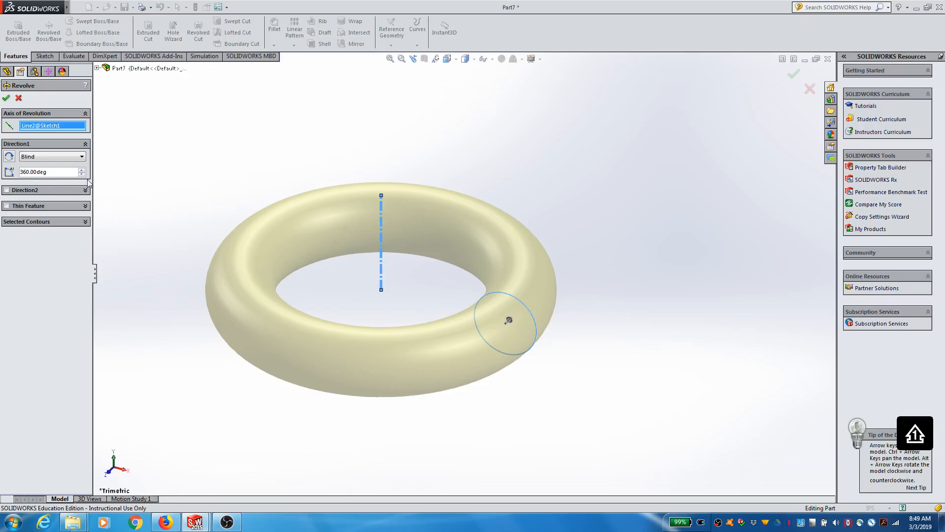
Try revolve angles of 180 and 90 degrees in the preview, and set the Direction 1 angle to 360 degrees
left_click_drag(62, 175, 19, 176)
type("180")
left_click(21, 182)
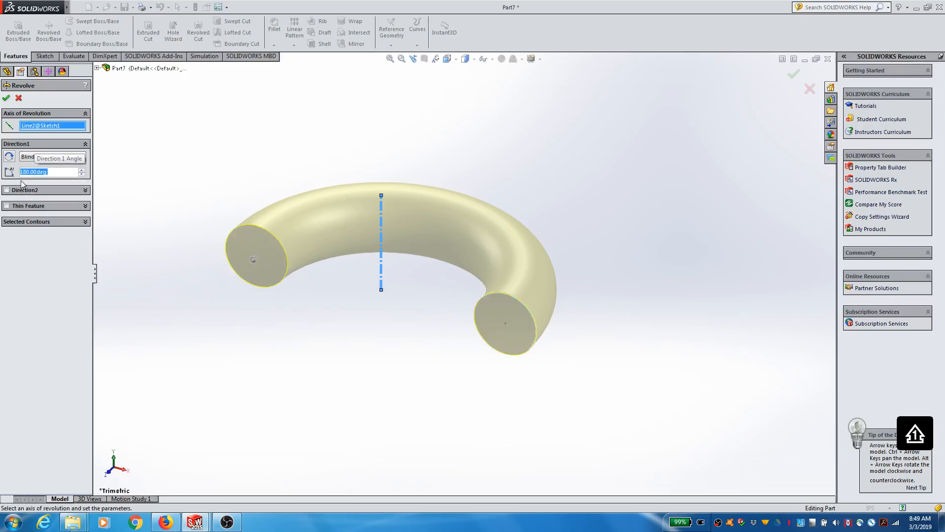
type("90")
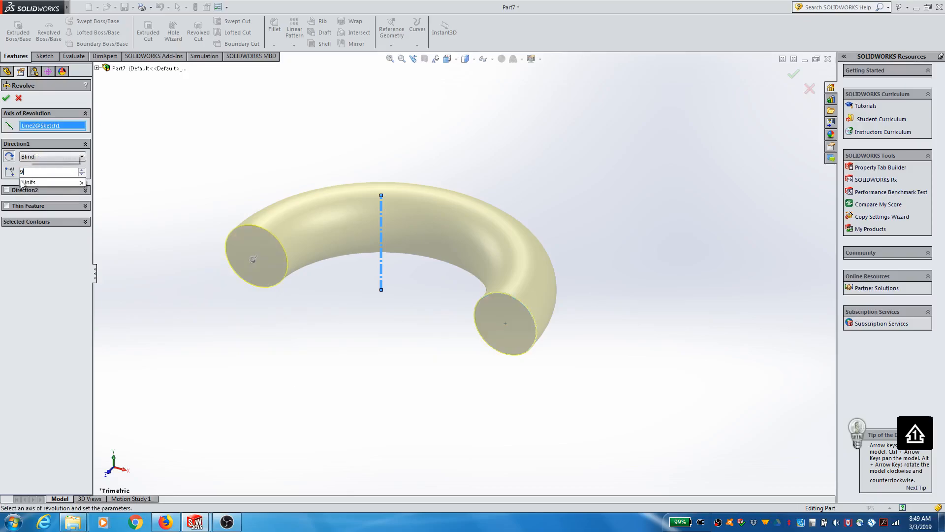
left_click(21, 180)
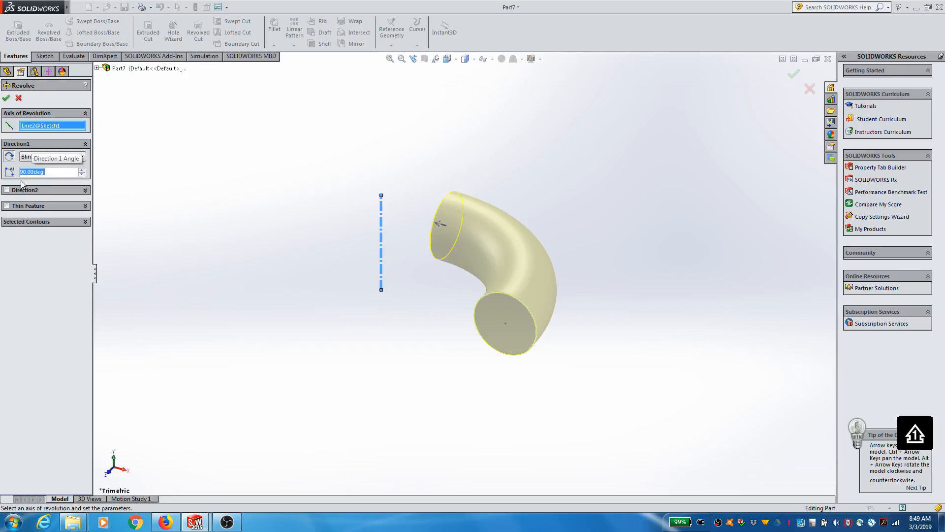
type("360")
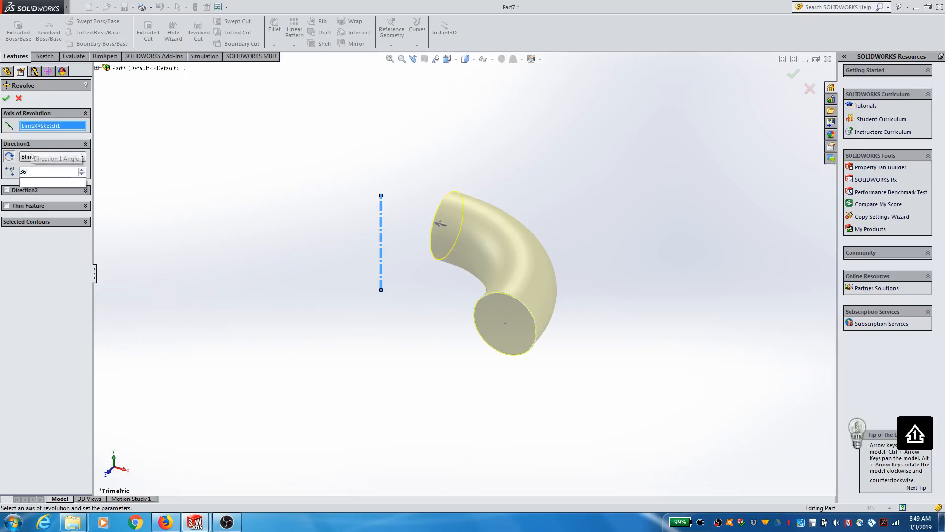
left_click(20, 180)
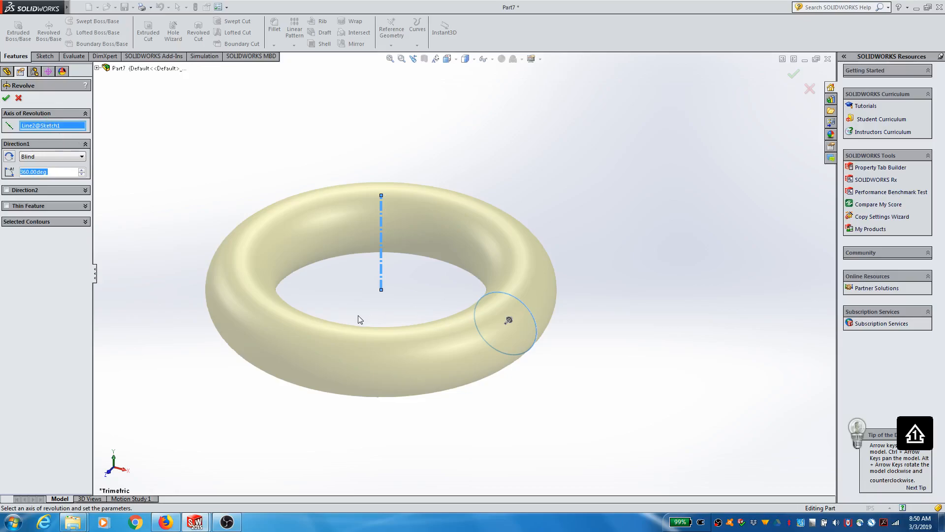
Complete the 360-degree revolve of the circle around the vertical centerline
middle_click_drag(358, 320, 378, 329)
scroll(407, 342, "down", 2)
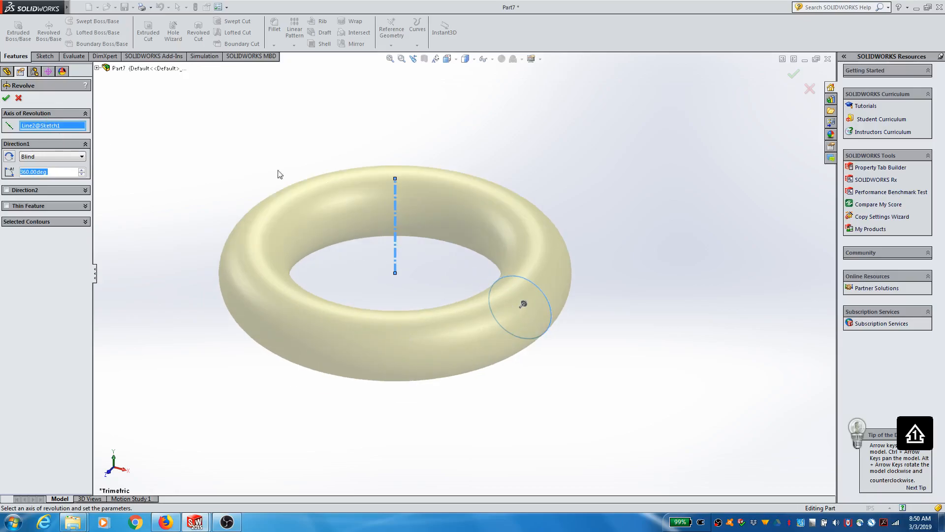
left_click(7, 99)
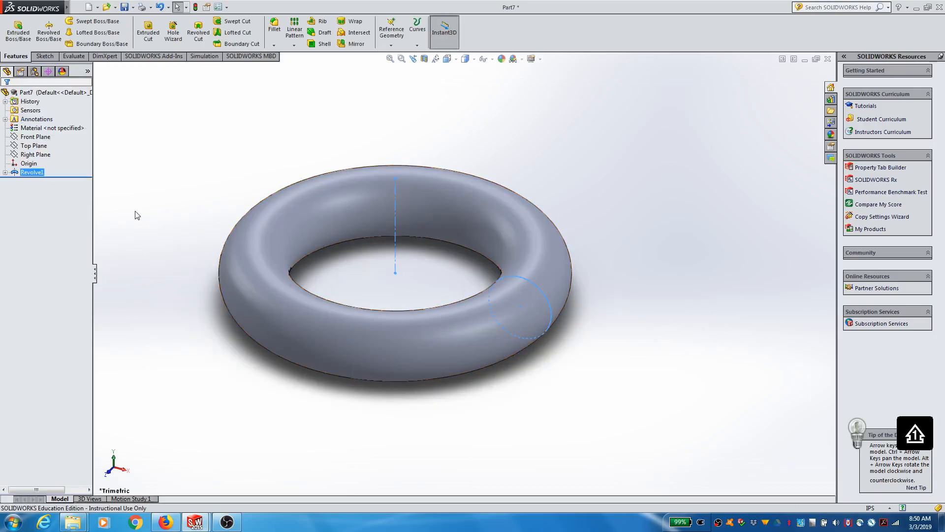
Edit the revolve's sketch to set the circle's diameter to 0.75 in, and exit the sketch to rebuild the ring
left_click(4, 172)
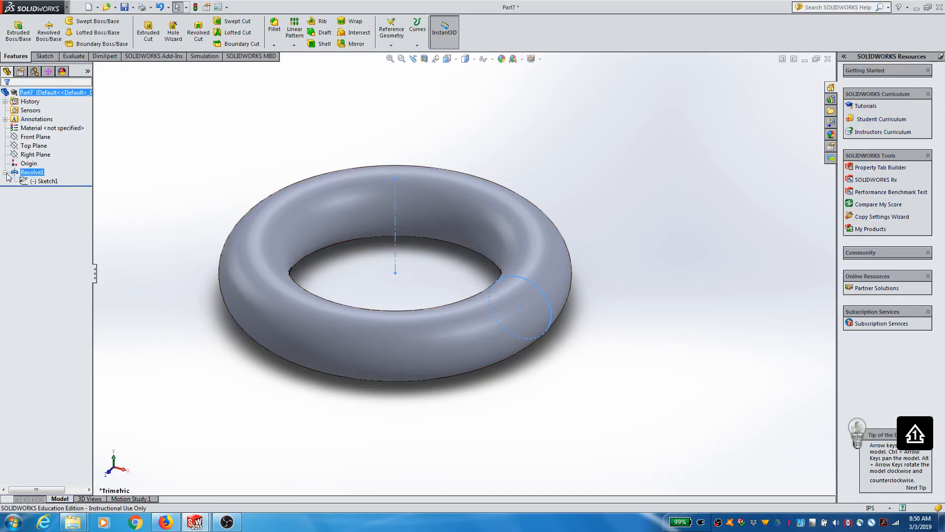
left_click(43, 180)
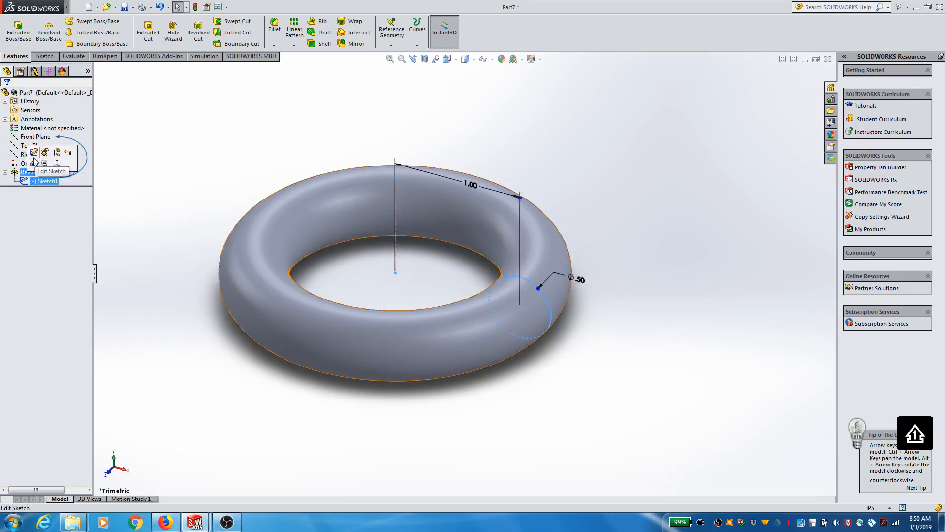
left_click(33, 159)
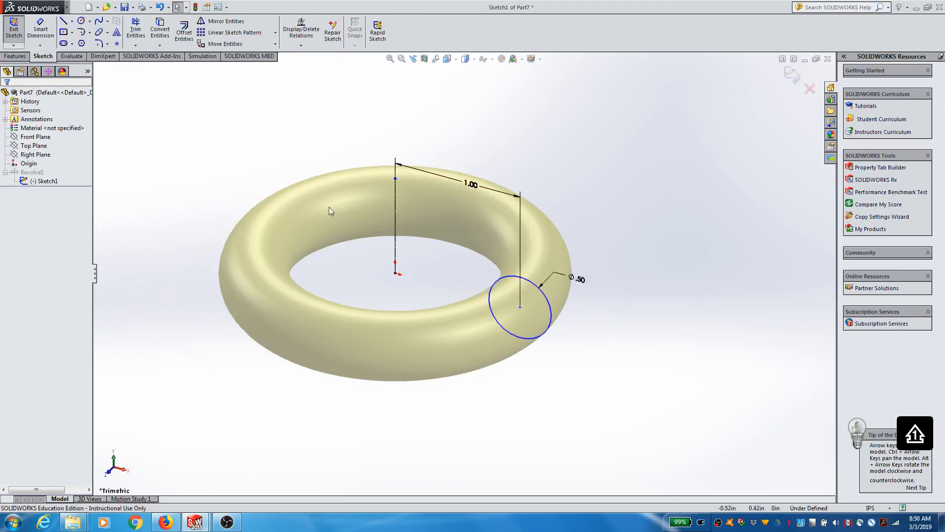
left_click(578, 279)
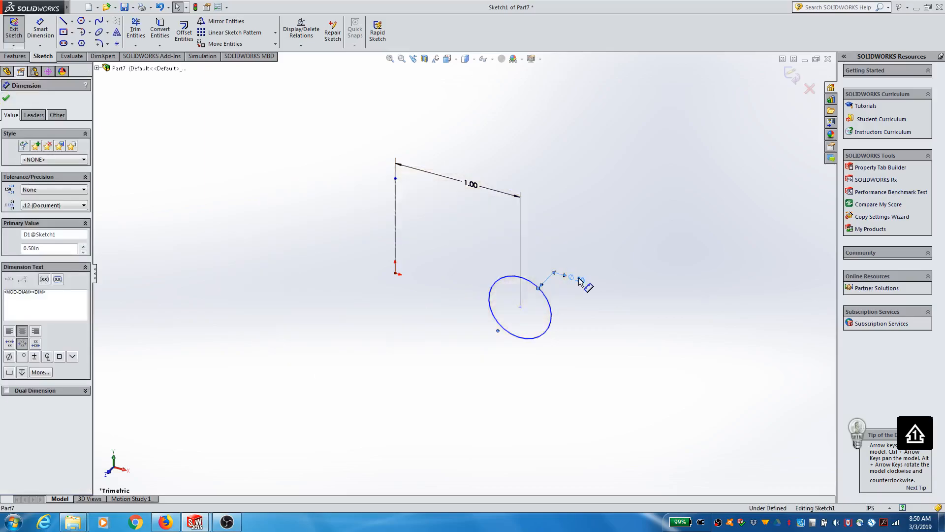
double_click(581, 281)
type(".")
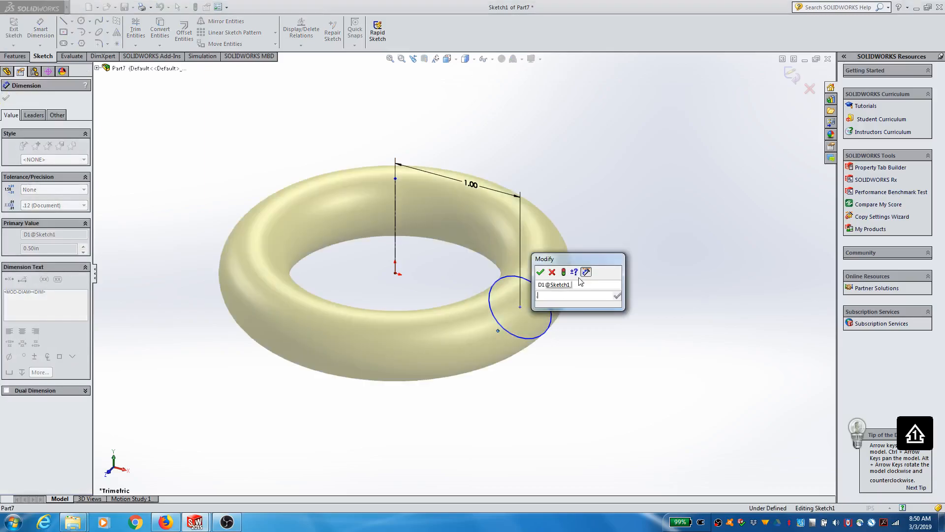
type("75")
key("Return")
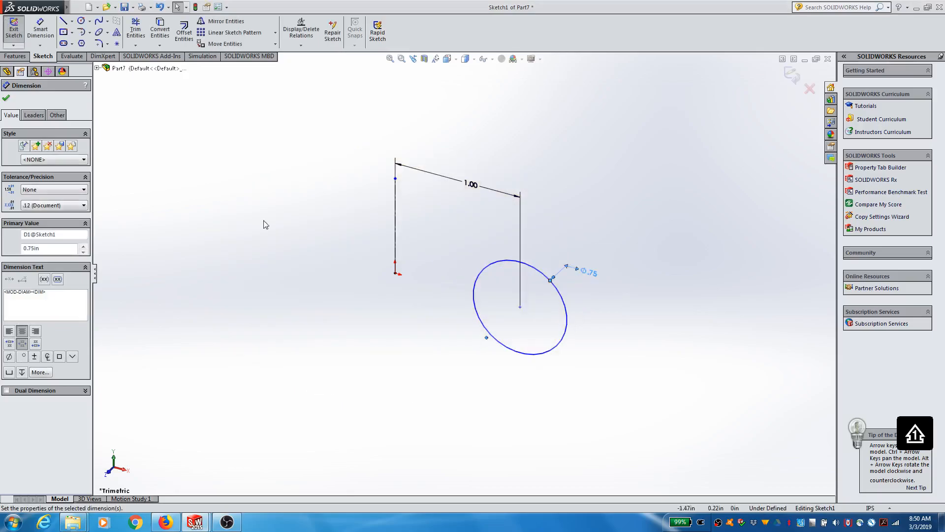
left_click(5, 100)
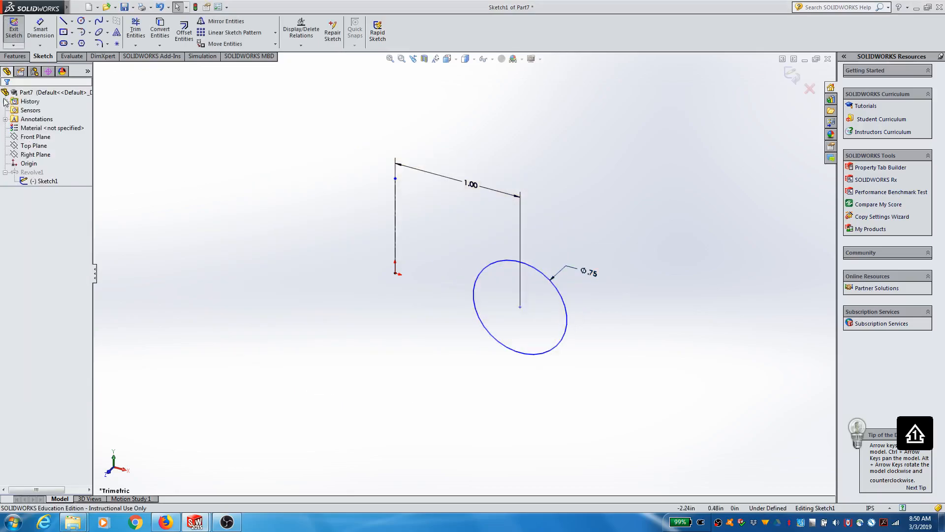
left_click(11, 33)
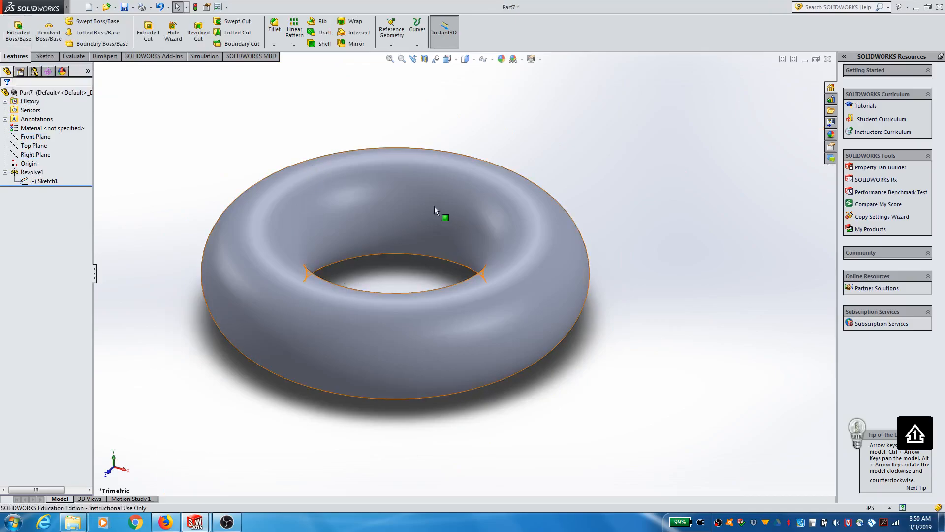
Edit the revolve's sketch again to set the centerline-to-circle-centre distance to 0.75 in, and exit the sketch
left_click(44, 181)
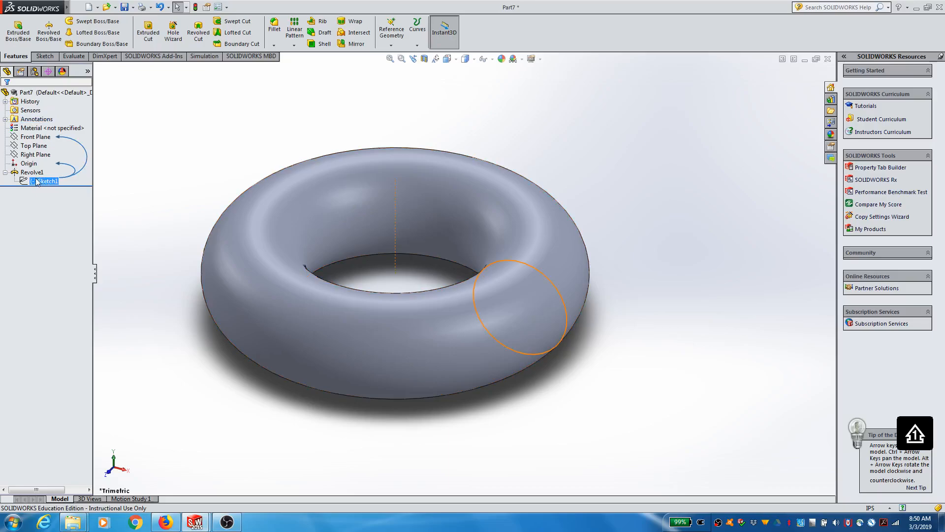
right_click(37, 181)
left_click(38, 152)
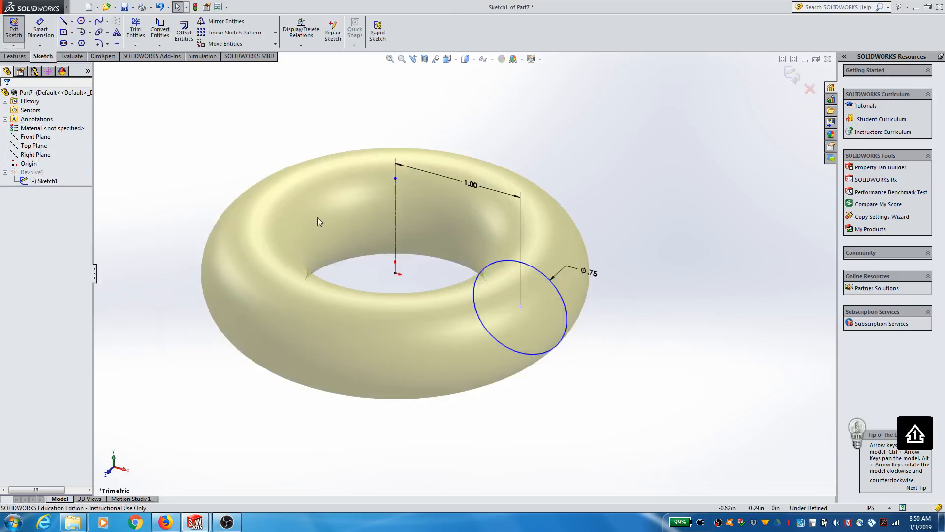
double_click(475, 186)
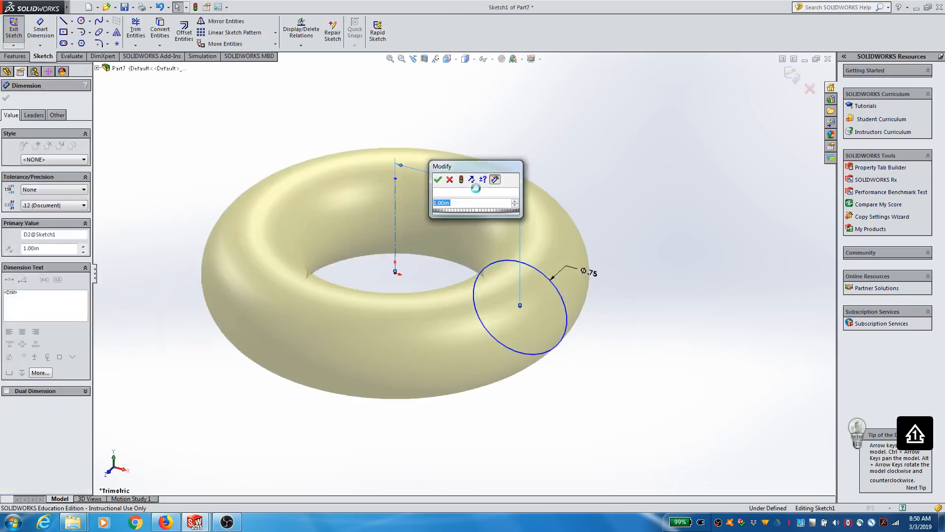
type("1")
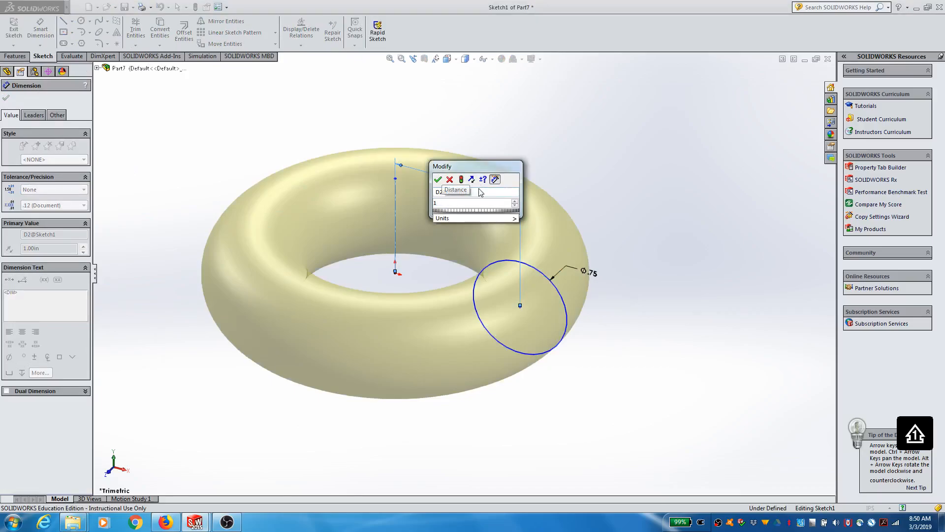
key("BackSpace")
type(".")
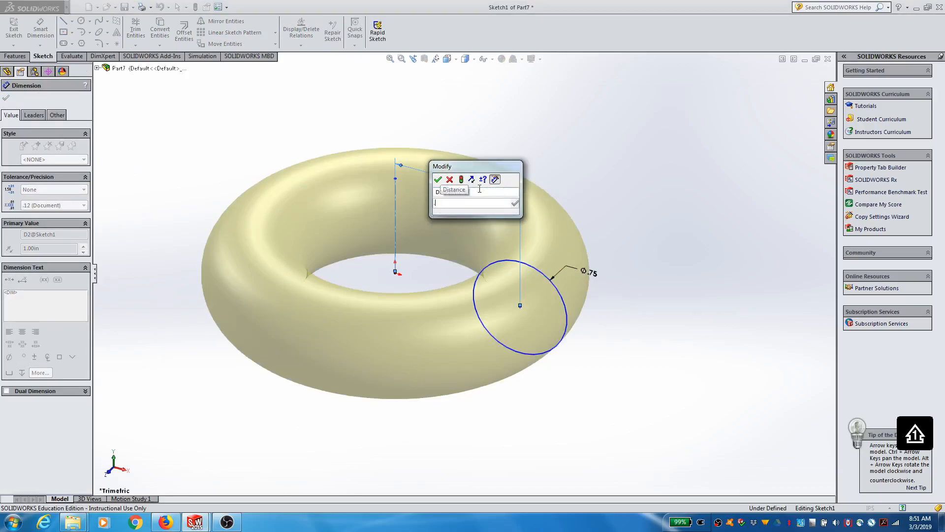
type("75")
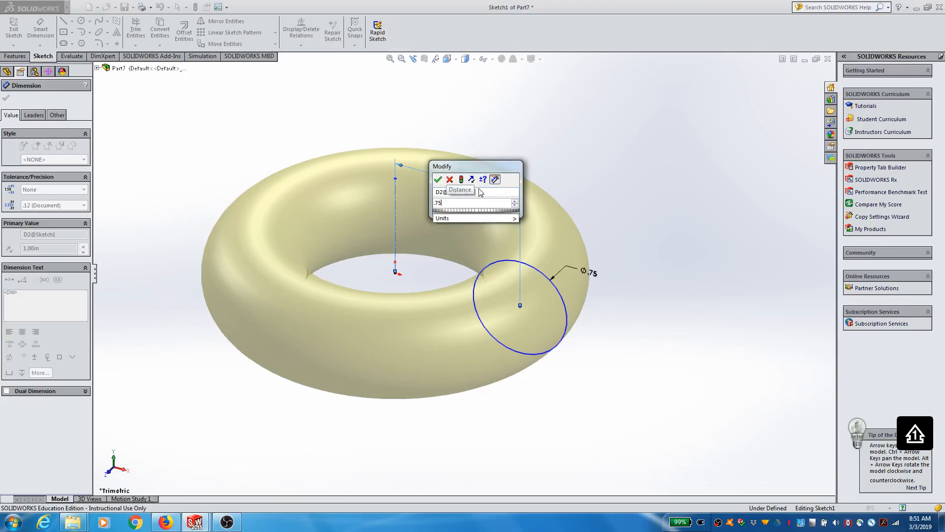
key("Return")
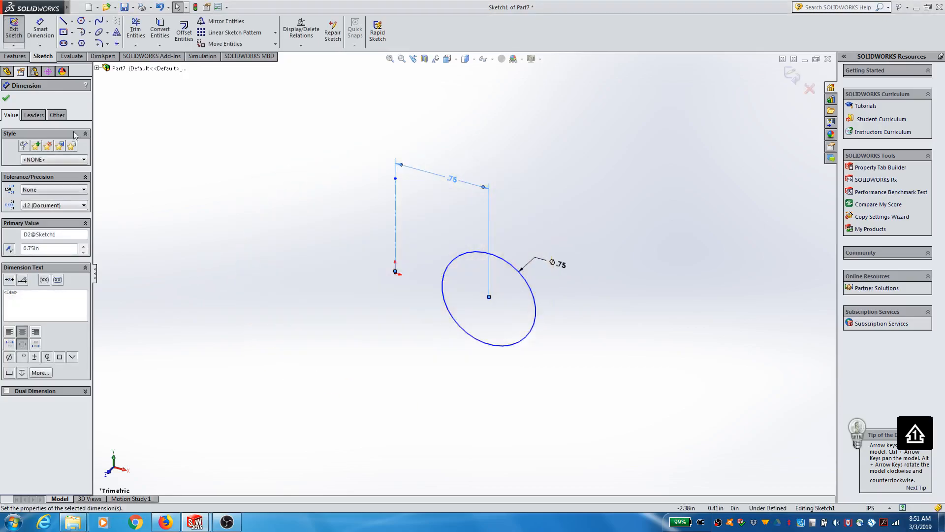
left_click(6, 98)
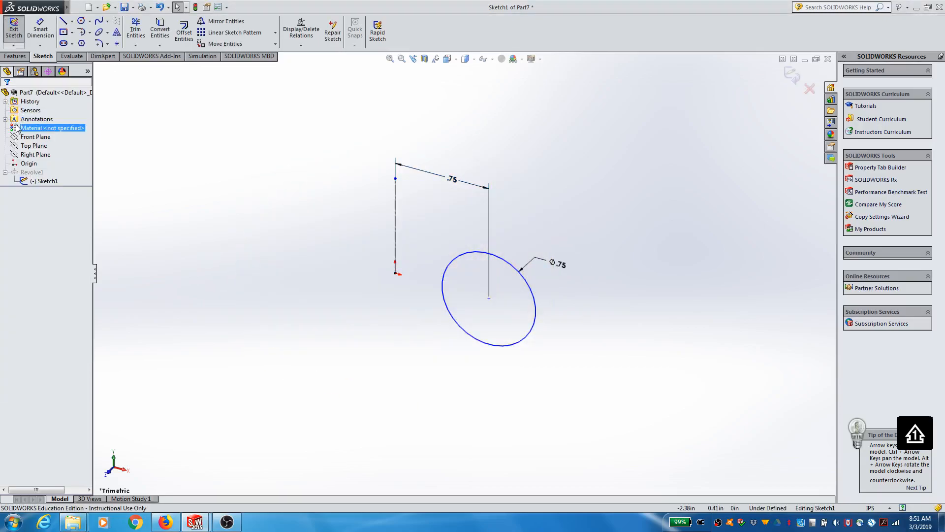
left_click(14, 30)
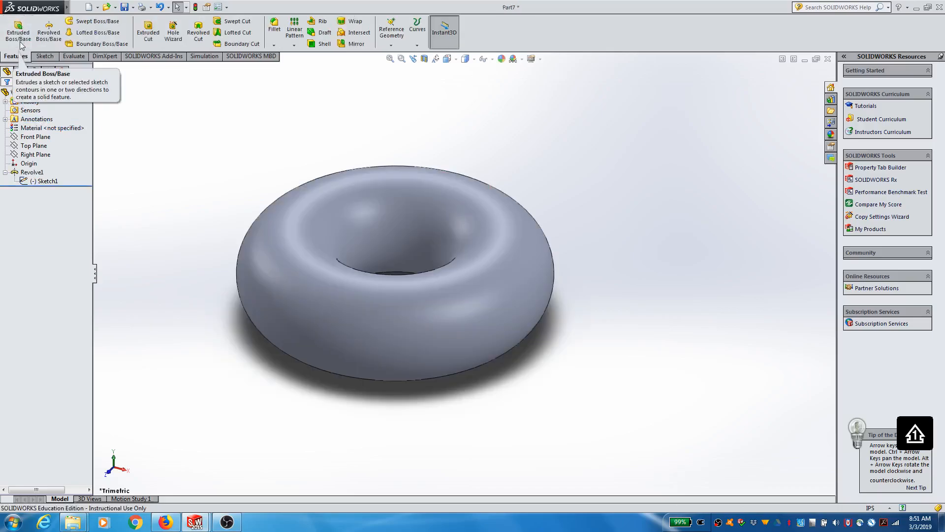
Reopen the revolve's sketch for editing and switch to the front view
mouse_move(409, 312)
middle_mouse_down()
mouse_move(418, 331)
mouse_move(416, 426)
mouse_move(354, 386)
mouse_move(340, 224)
mouse_move(333, 342)
mouse_move(479, 392)
mouse_move(453, 335)
mouse_move(422, 303)
middle_mouse_up()
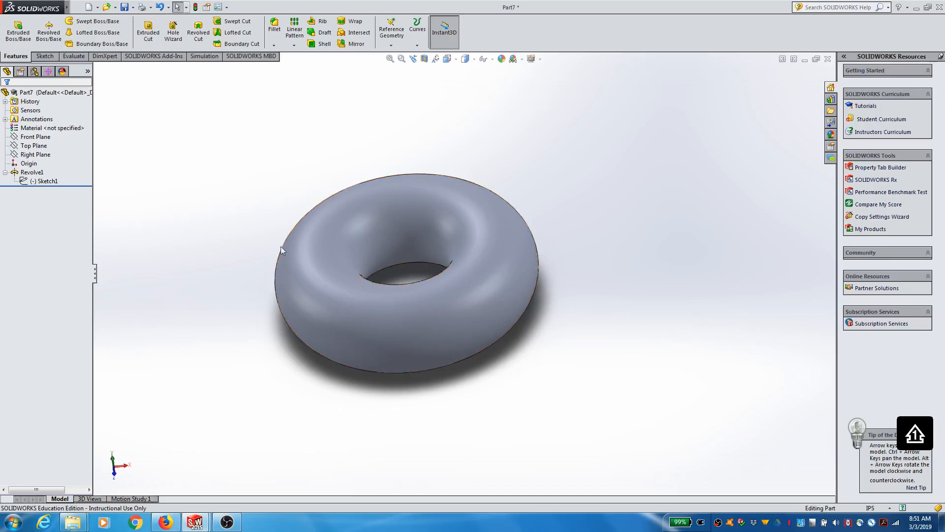
mouse_move(449, 292)
middle_mouse_down()
mouse_move(428, 323)
mouse_move(443, 316)
mouse_move(463, 326)
mouse_move(460, 312)
mouse_move(438, 312)
mouse_move(456, 282)
mouse_move(447, 331)
mouse_move(416, 275)
mouse_move(458, 202)
mouse_move(472, 237)
mouse_move(483, 200)
mouse_move(466, 267)
mouse_move(407, 289)
mouse_move(487, 323)
mouse_move(503, 280)
mouse_move(492, 302)
mouse_move(433, 272)
mouse_move(490, 302)
mouse_move(470, 286)
mouse_move(449, 296)
mouse_move(445, 333)
mouse_move(455, 294)
middle_mouse_up()
scroll(460, 289, "down", 2)
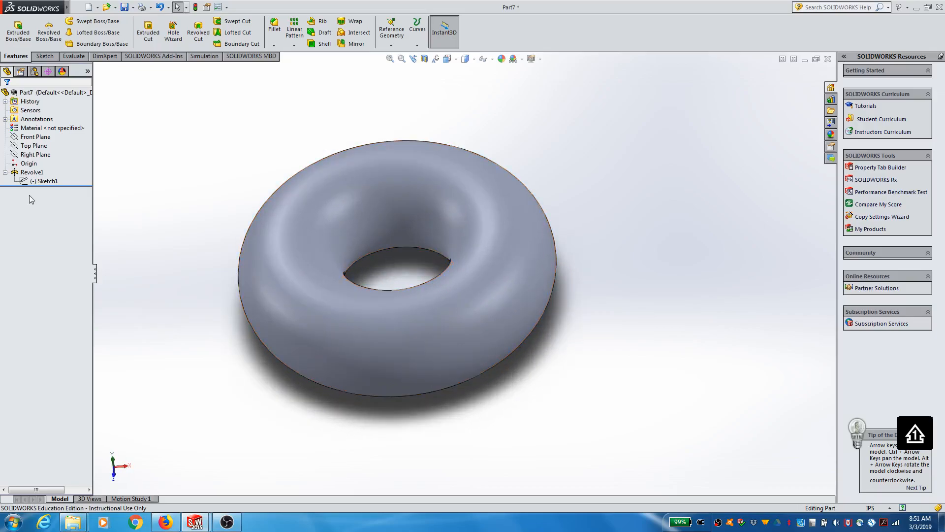
left_click(42, 181)
left_click(40, 183)
right_click(42, 184)
left_click(48, 166)
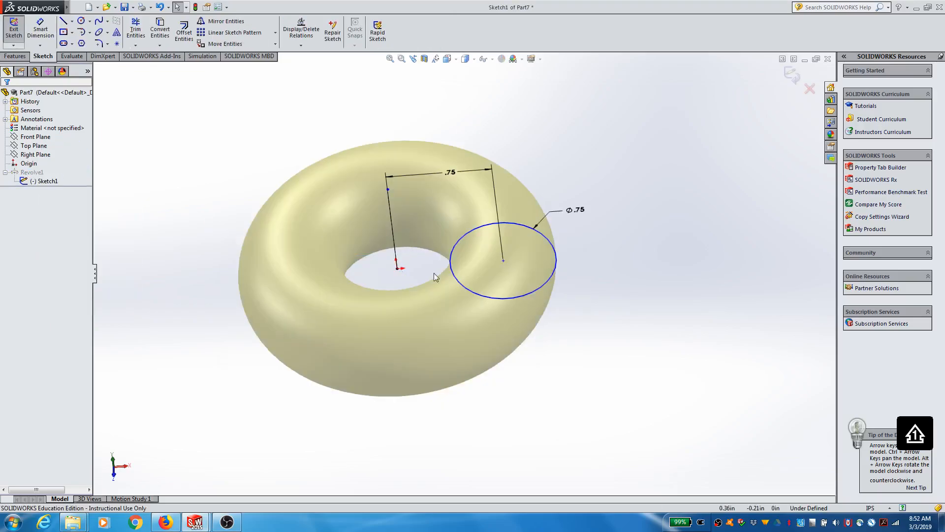
left_click(449, 64)
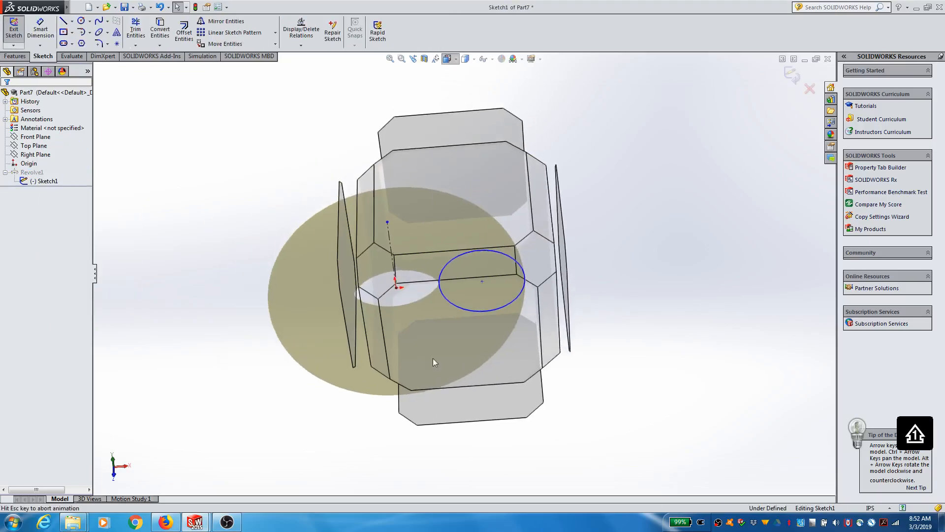
left_click(443, 367)
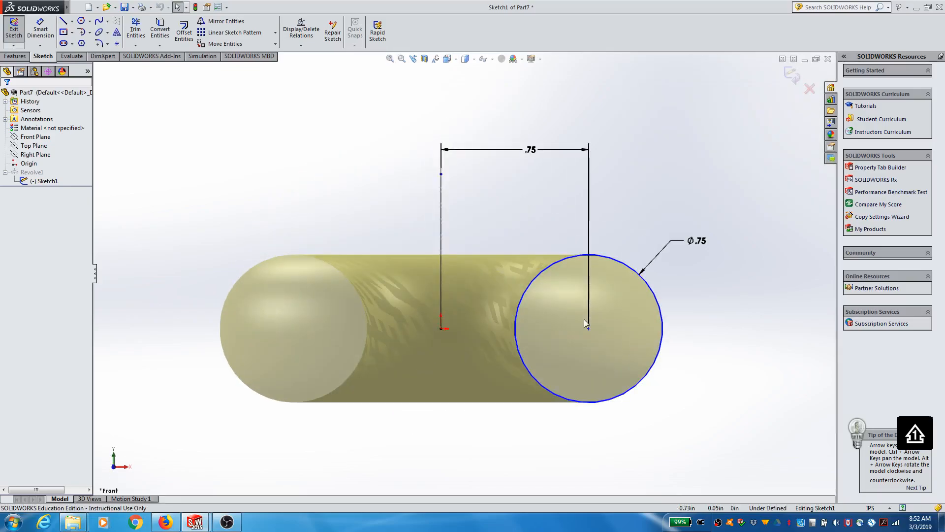
left_click(514, 328)
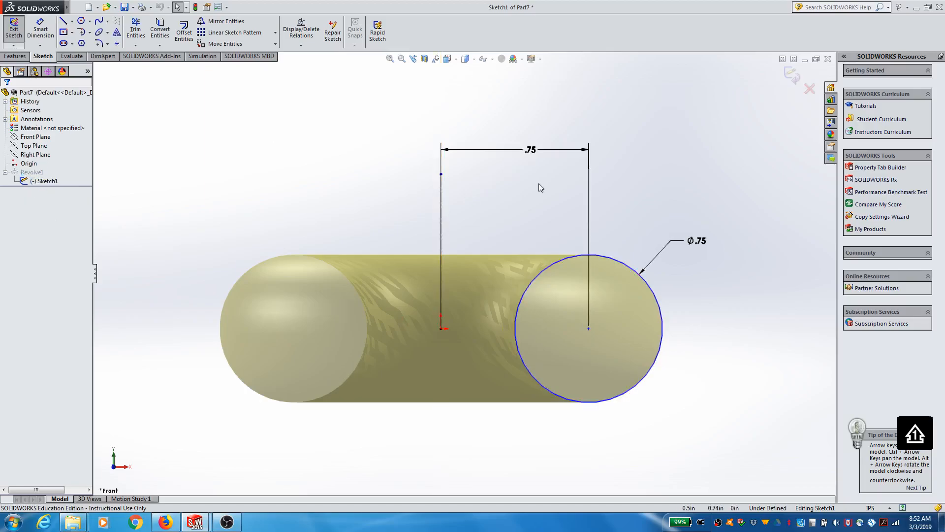
Set the distance from the centerline to the circle's centre to .75/2 in, exit the sketch and dismiss the rebuild report
double_click(531, 151)
type(".")
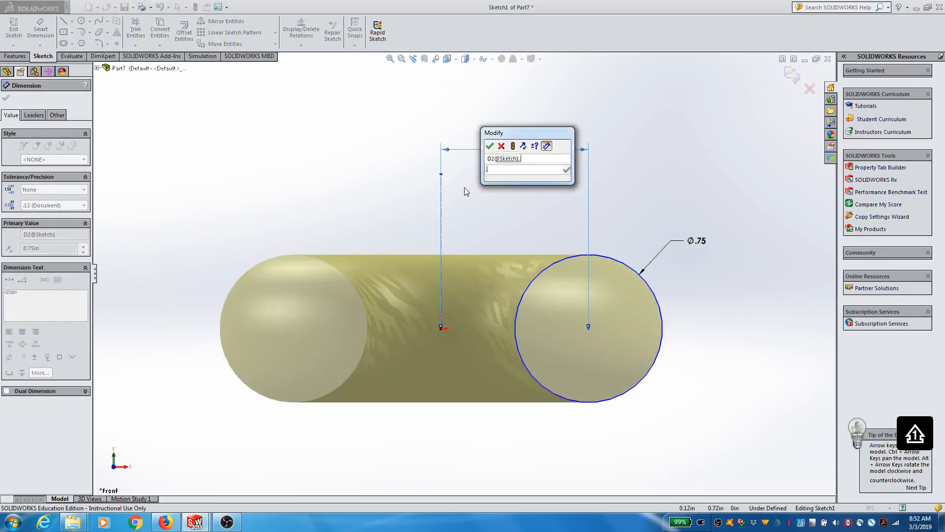
type("75/2")
key("Return")
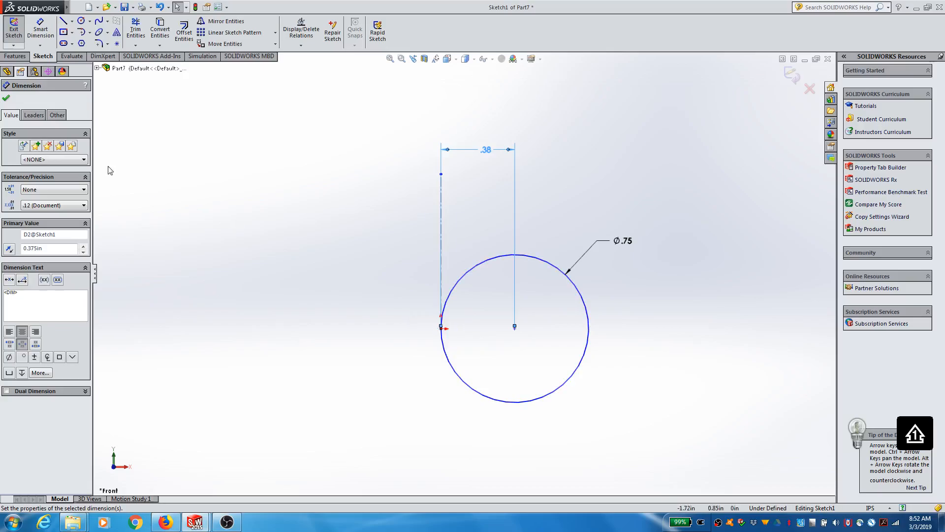
left_click(9, 102)
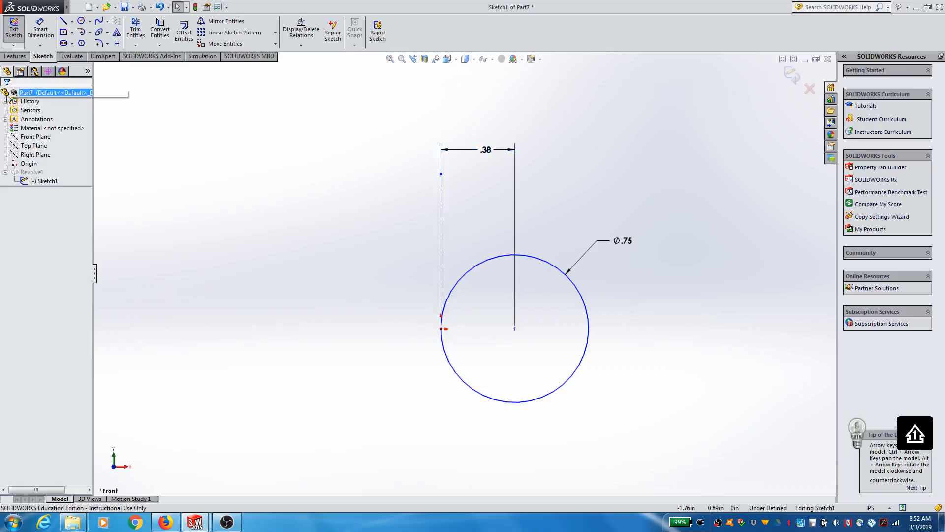
left_click(15, 30)
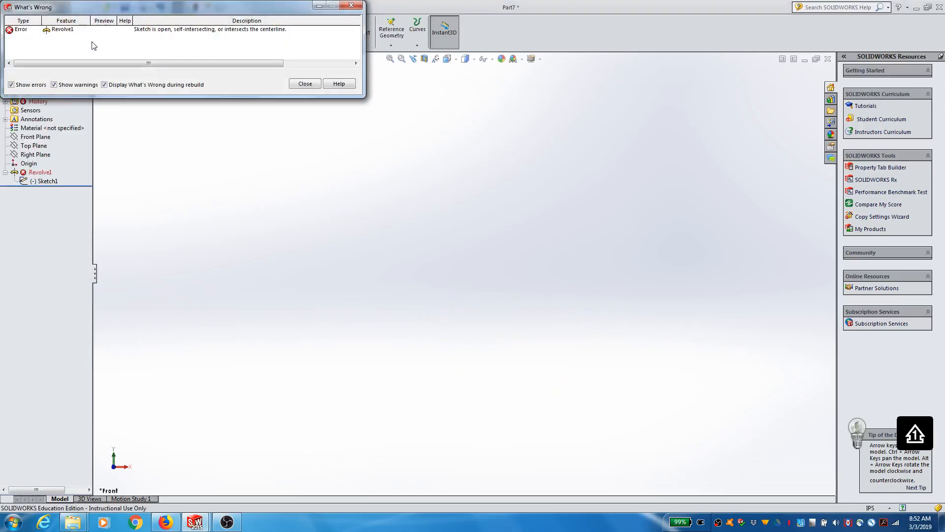
left_click(306, 83)
Reopen the failed revolve's sketch for editing
left_click(42, 173)
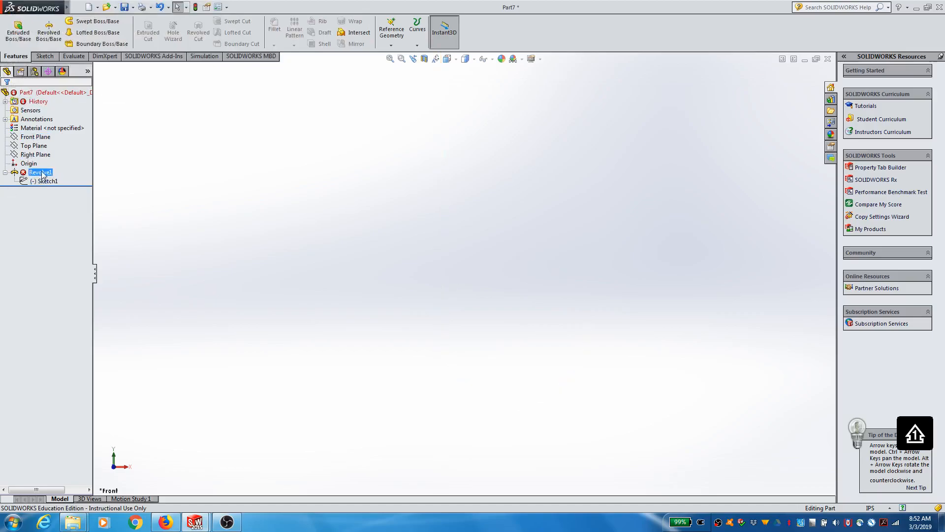
left_click(41, 181)
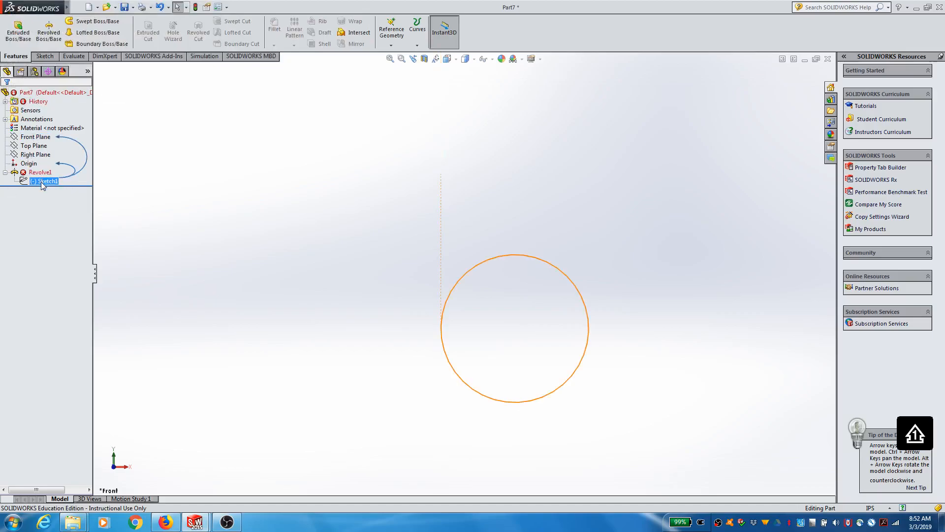
left_click(56, 183)
mouse_move(56, 183)
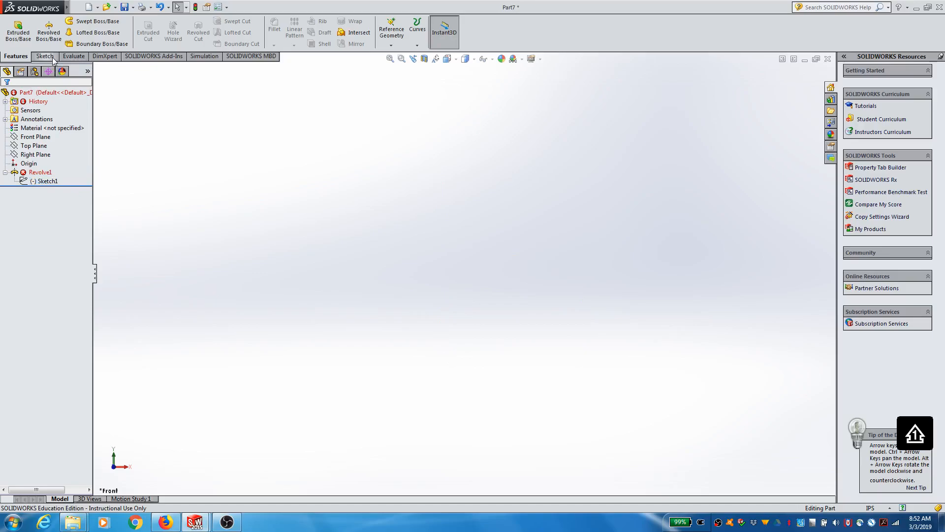
right_click(42, 182)
left_click(47, 150)
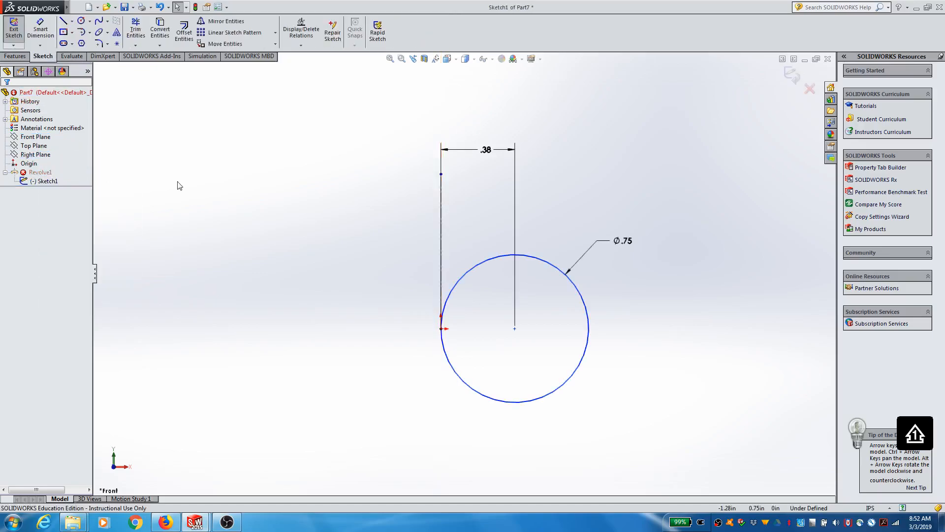
Set the distance from the centerline to the circle's centre to 0.3751 in, exit the sketch and inspect the rebuilt torus
double_click(486, 149)
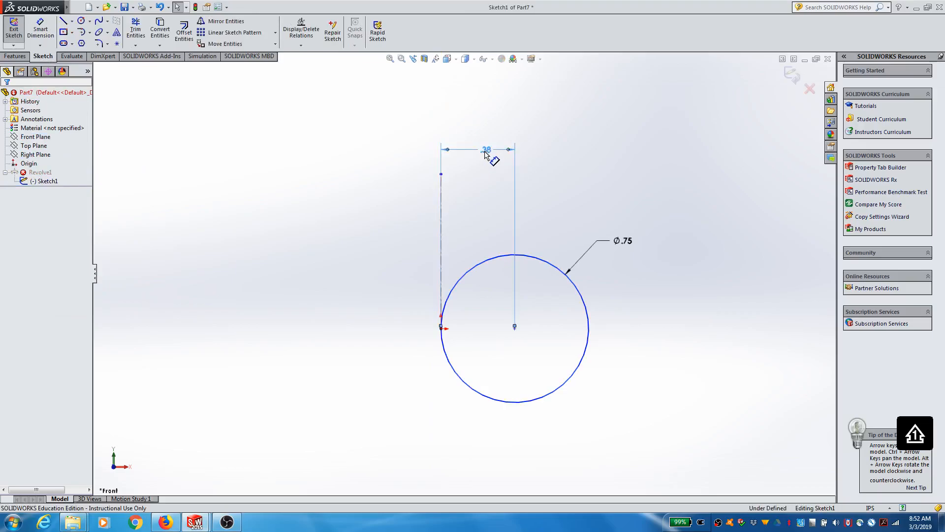
left_click(479, 169)
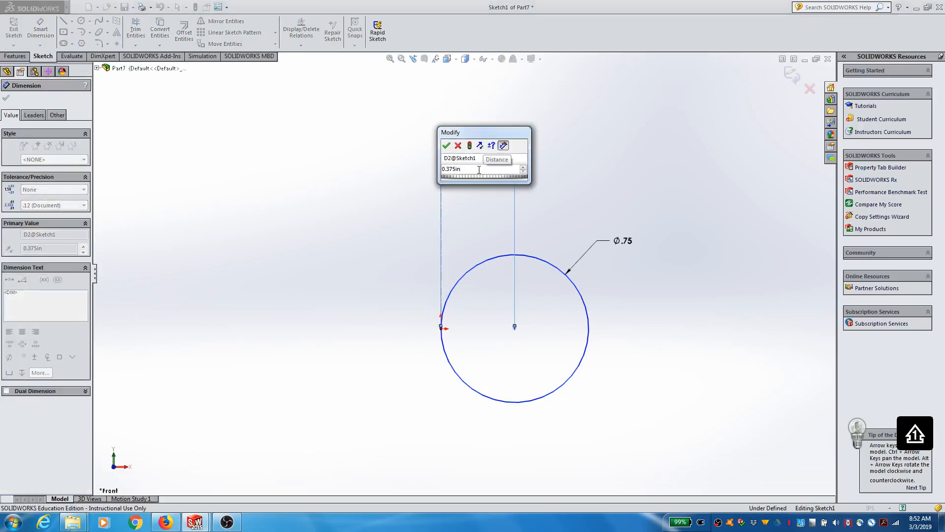
key("BackSpace")
key("BackSpace")
key("BackSpace")
type("5")
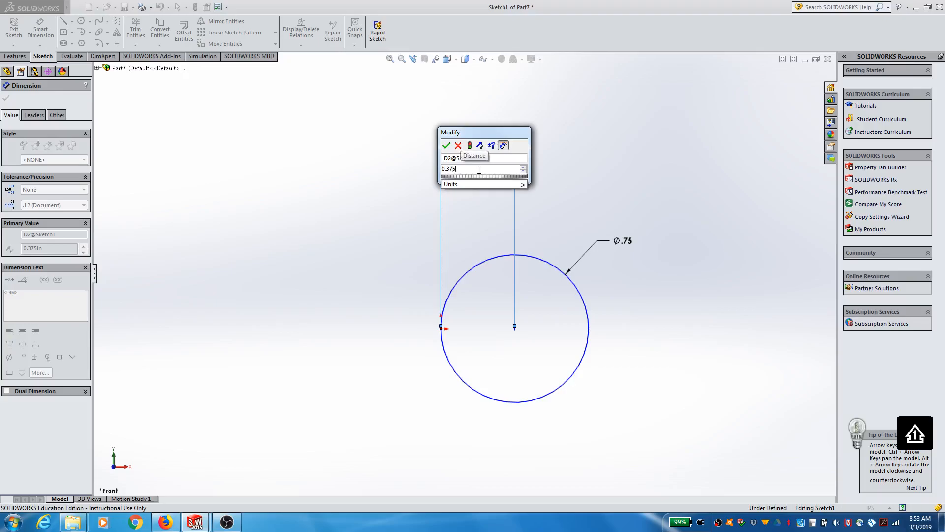
type("1")
key("Return")
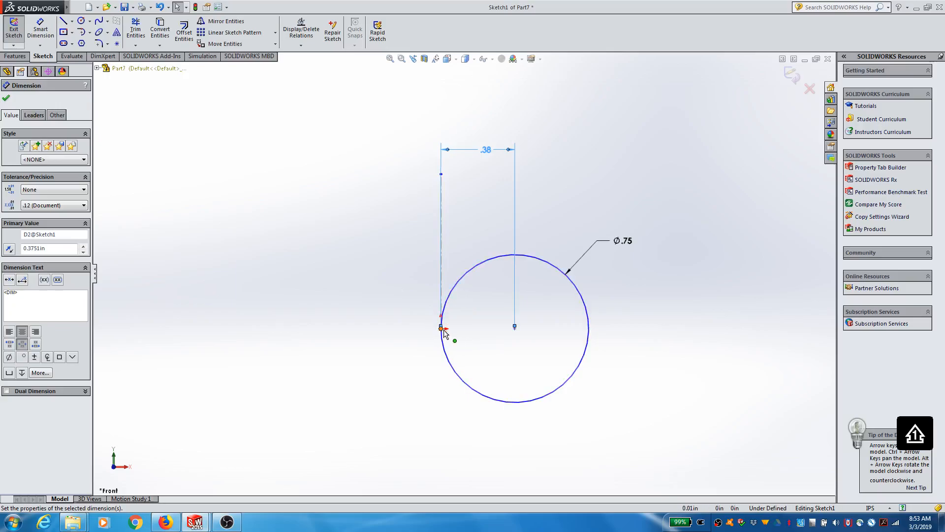
left_click(6, 100)
left_click(14, 29)
mouse_move(433, 387)
middle_mouse_down()
mouse_move(410, 416)
mouse_move(401, 512)
mouse_move(433, 217)
mouse_move(437, 259)
mouse_move(409, 194)
mouse_move(420, 205)
mouse_move(410, 437)
mouse_move(344, 437)
mouse_move(392, 445)
mouse_move(379, 448)
mouse_move(391, 492)
middle_mouse_up()
scroll(389, 492, "down", 1)
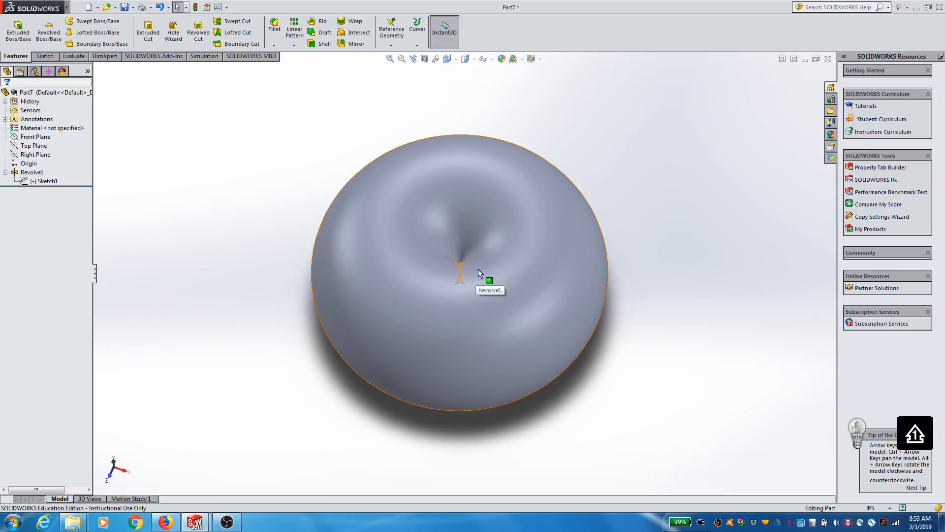
Open the revolve's sketch for editing again and orient the view normal to the sketch plane
left_click(43, 182)
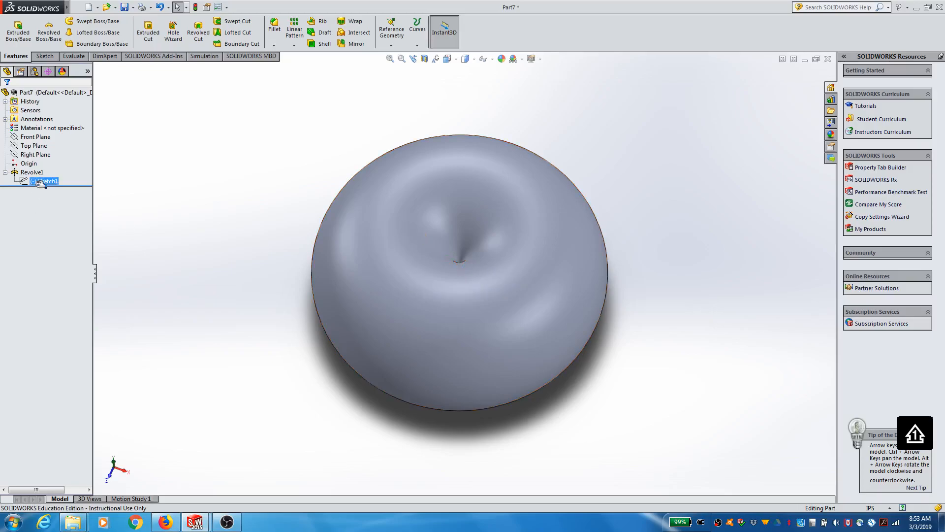
right_click(37, 182)
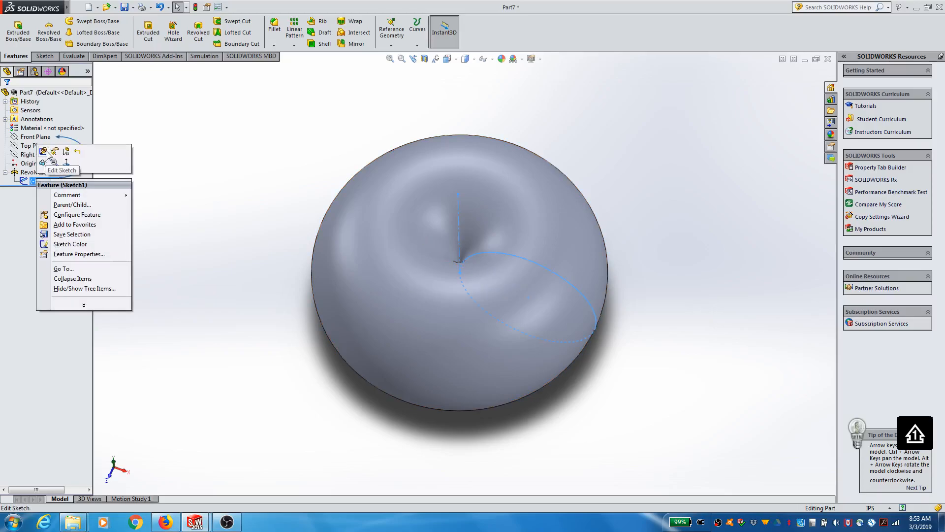
left_click(48, 155)
scroll(494, 280, "up", 2)
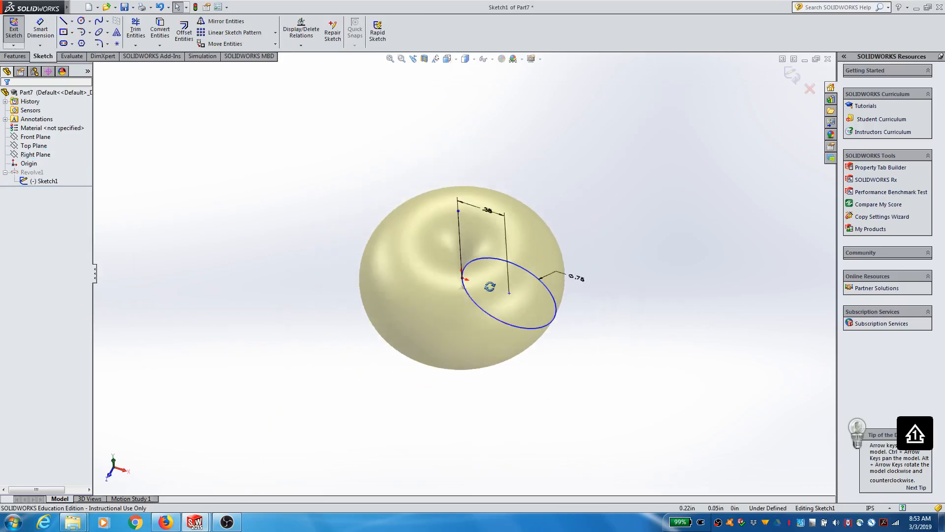
key("ctrl+8")
scroll(513, 172, "up", 1)
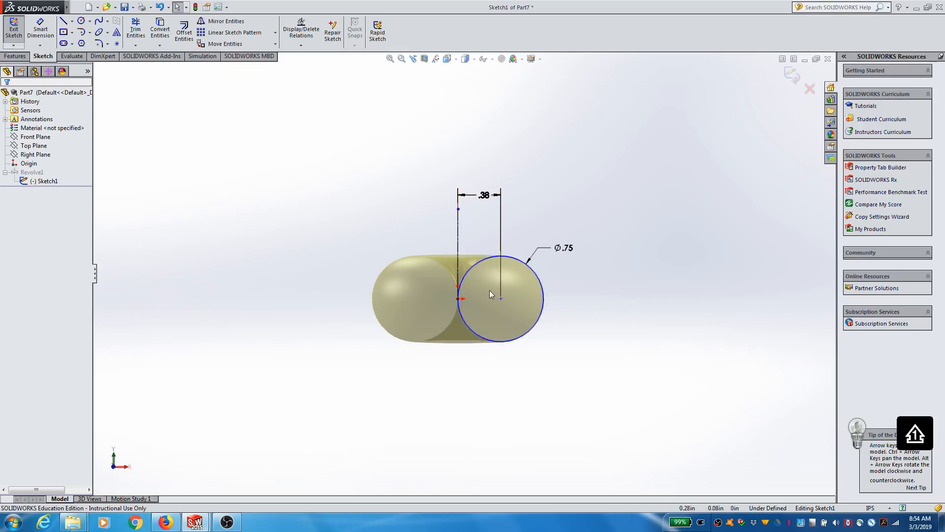
Set the centerline-to-circle-centre distance to 0, exit the sketch and dismiss the rebuild report
double_click(487, 195)
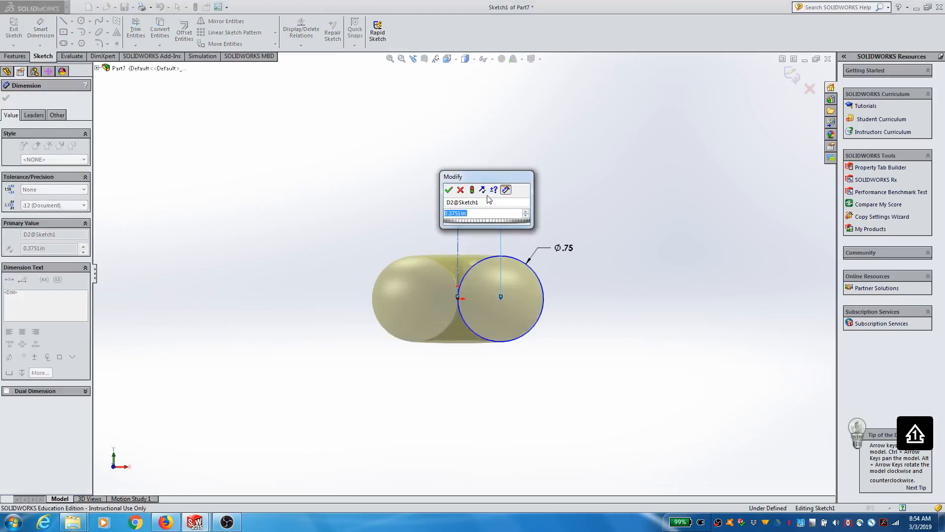
type("0")
key("Return")
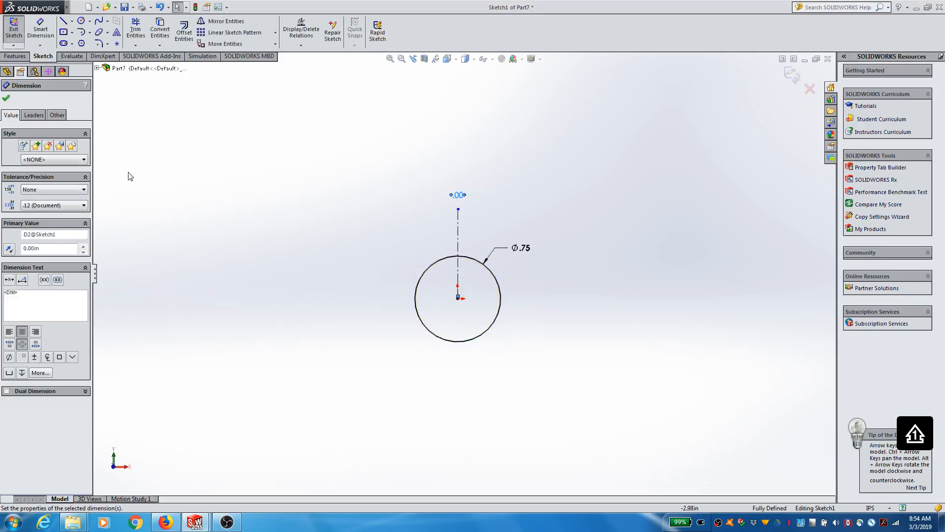
left_click(6, 101)
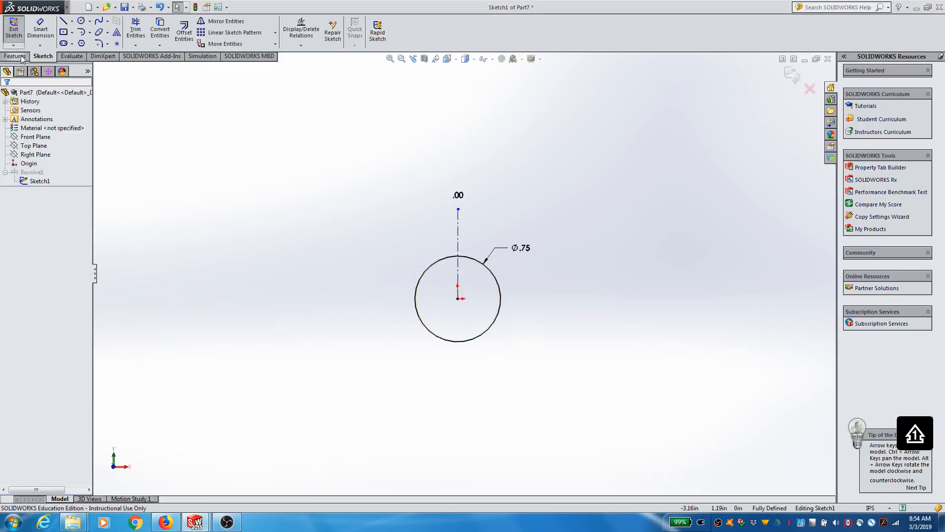
left_click(14, 29)
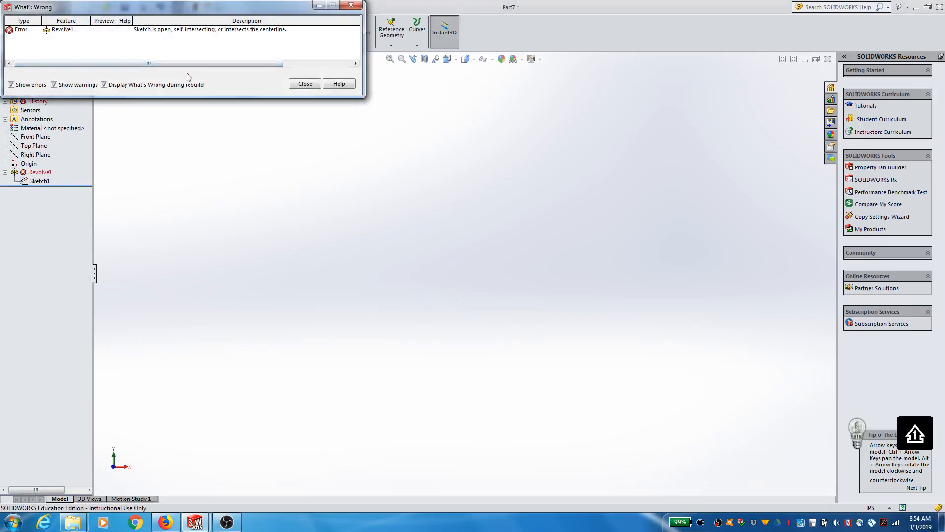
left_click(305, 84)
Edit the revolve's sketch and delete the vertical centerline, confirming the deletion despite its associated dimension
left_click(51, 181)
left_click(58, 154)
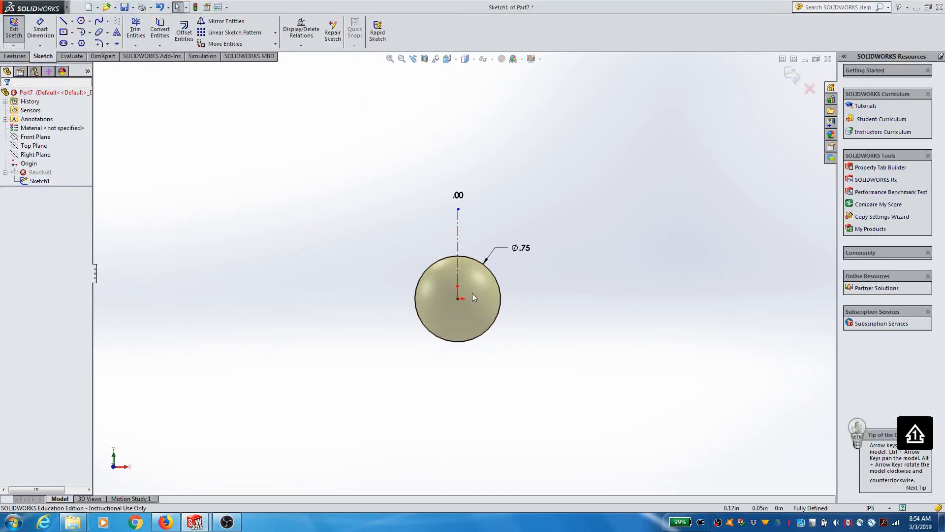
scroll(469, 299, "down", 4)
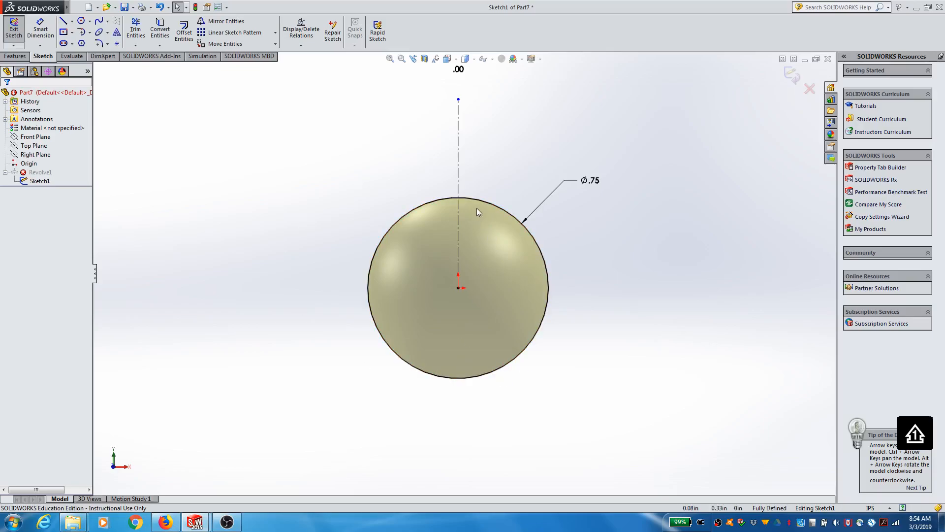
left_click(459, 172)
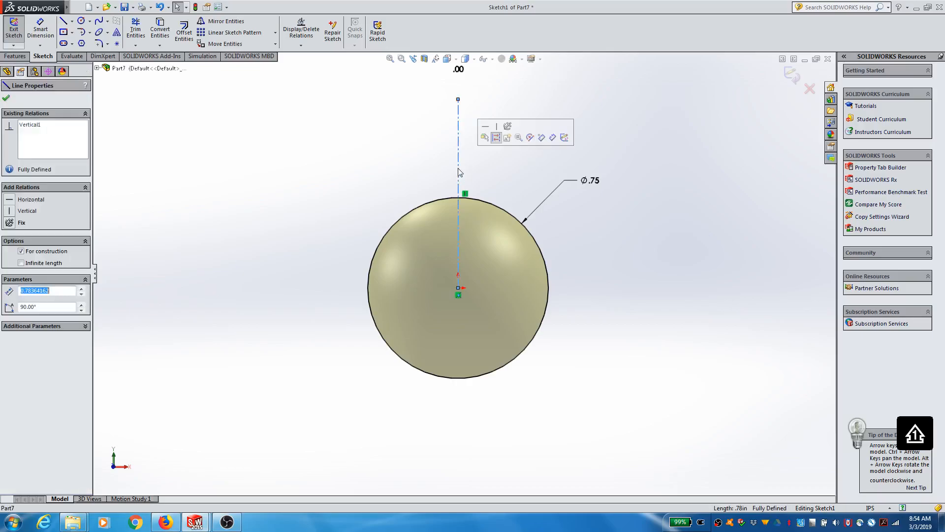
key("Delete")
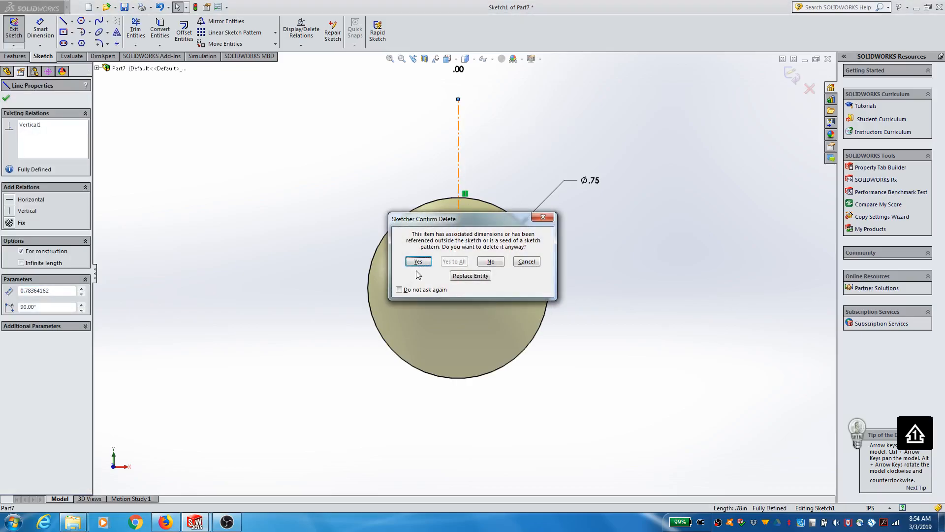
left_click(419, 262)
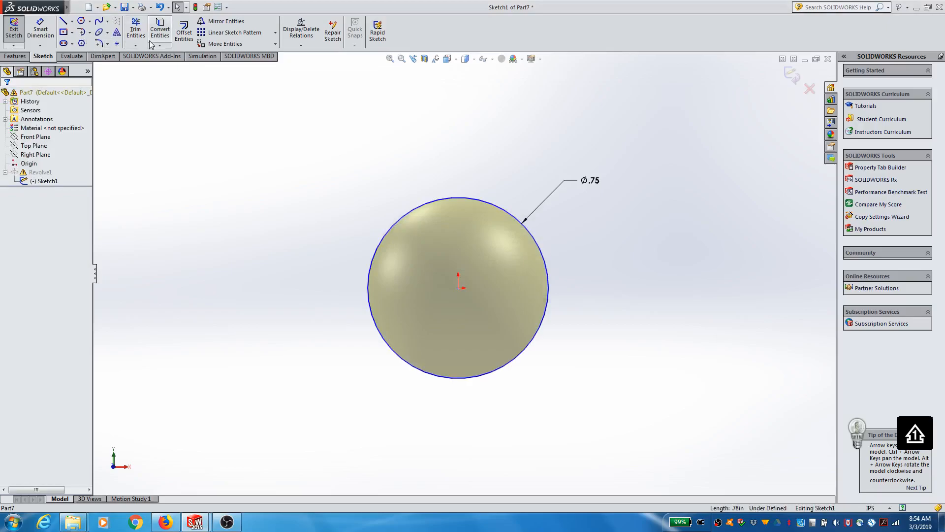
Draw a solid vertical line across the circle from its lowest to its highest point, through the origin
left_click(64, 21)
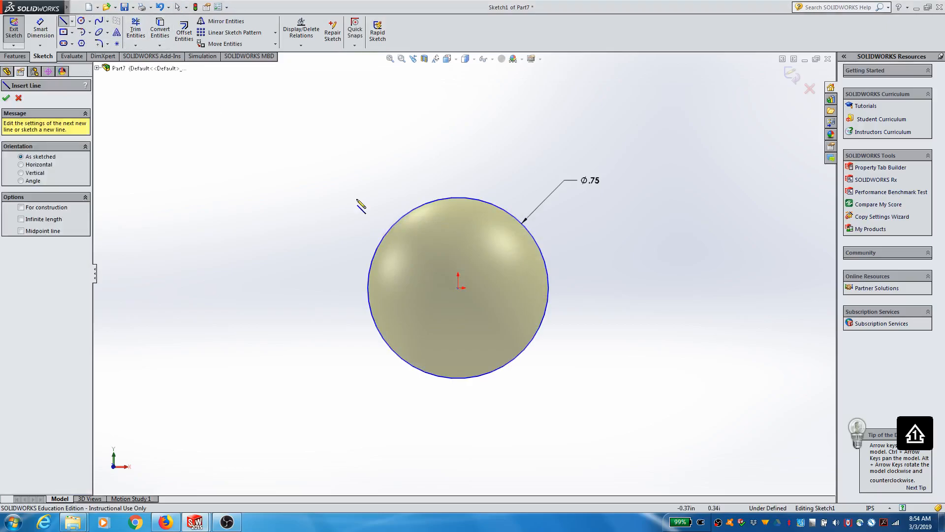
left_click(458, 378)
left_click(458, 198)
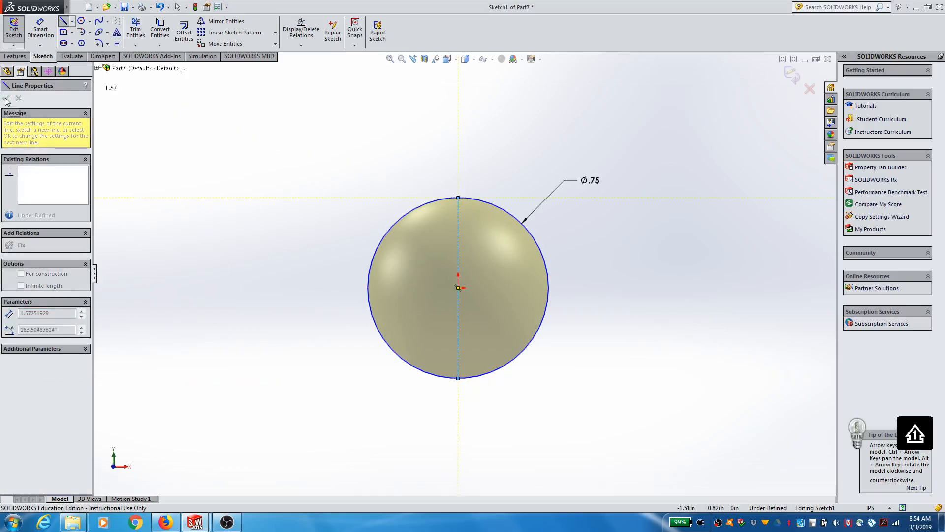
key("Escape")
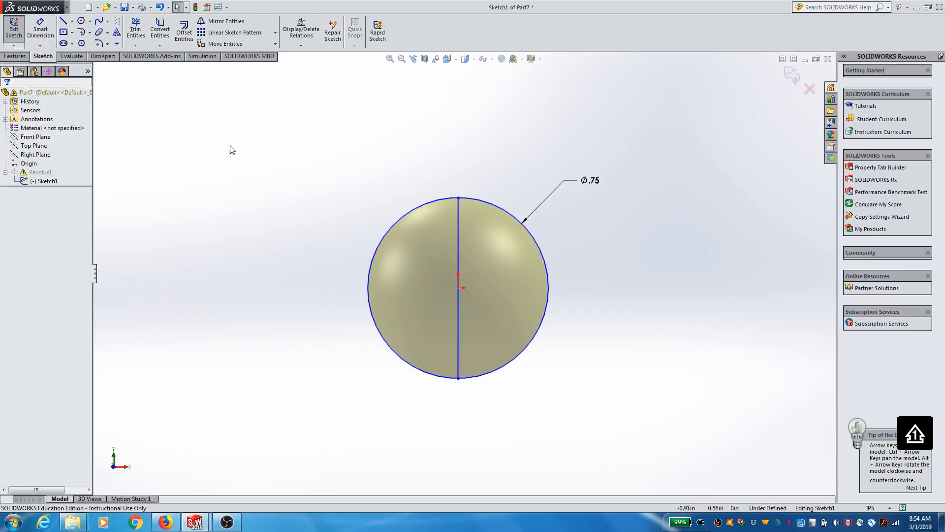
Trim away the left half of the circle with Trim to closest, and exit the sketch to rebuild the revolve
left_click(135, 30)
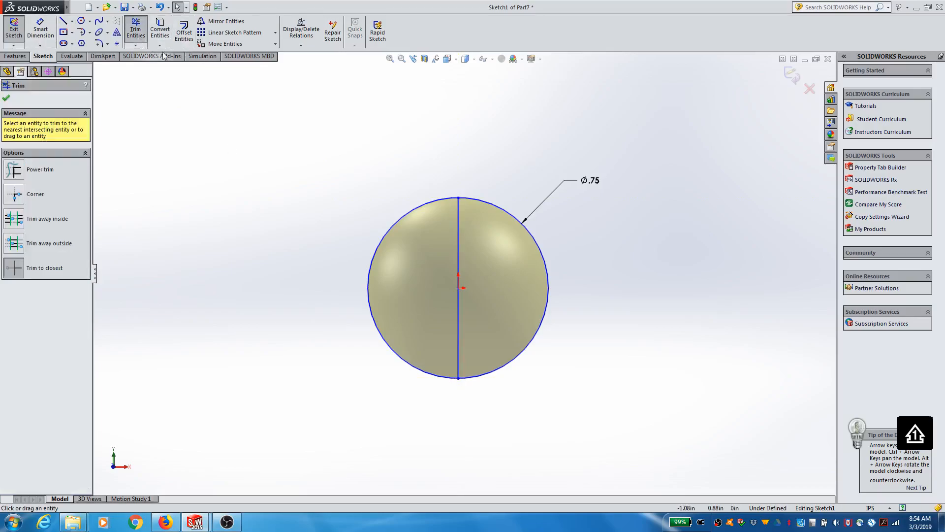
left_click_drag(422, 194, 425, 205)
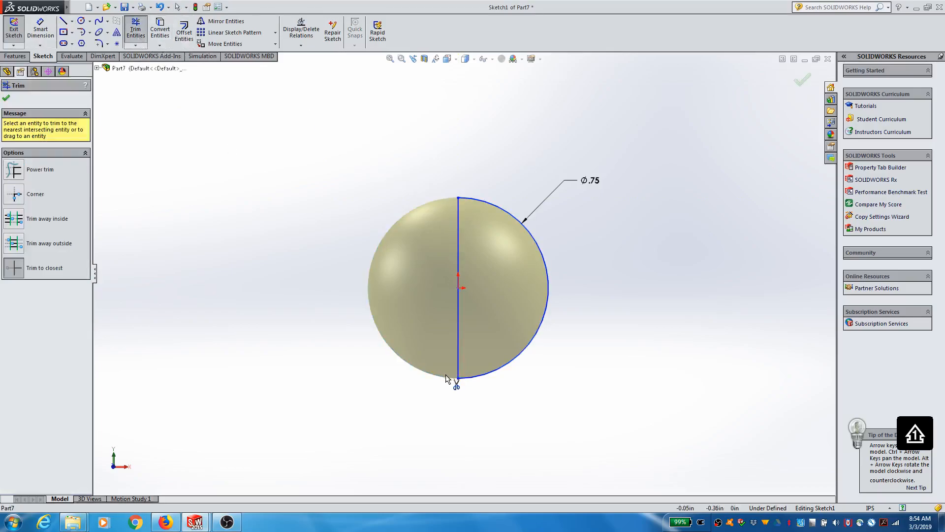
left_click(7, 100)
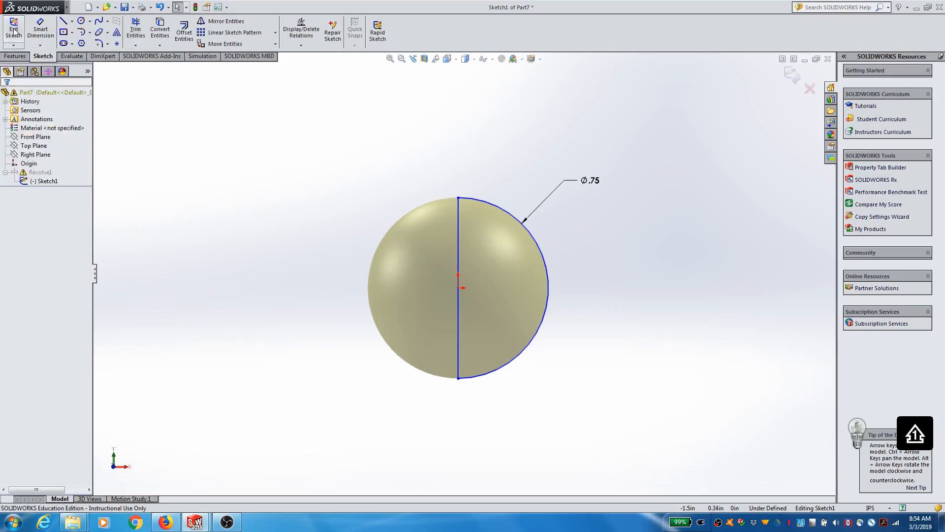
left_click(14, 28)
mouse_move(644, 277)
middle_mouse_down()
mouse_move(639, 302)
mouse_move(564, 342)
mouse_move(555, 356)
mouse_move(624, 339)
mouse_move(643, 276)
mouse_move(617, 345)
mouse_move(597, 343)
middle_mouse_up()
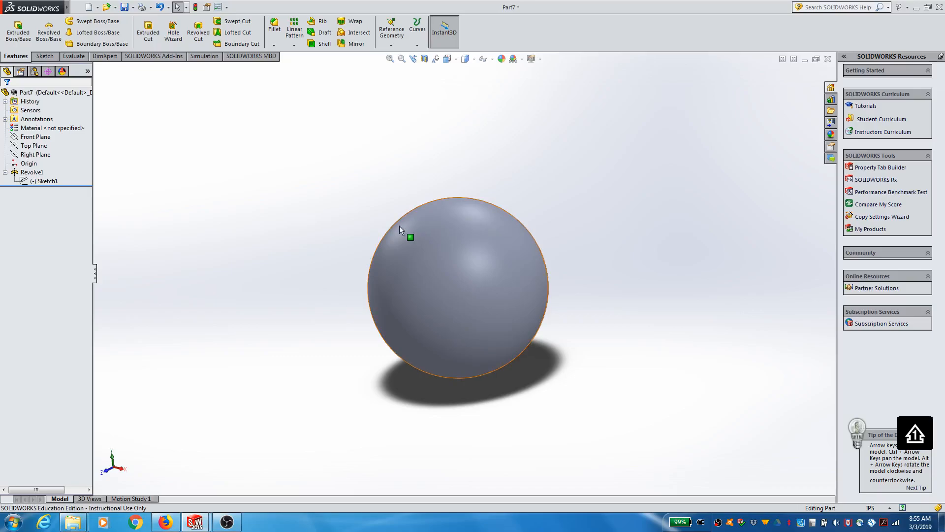
Edit the revolve's sketch and draw a center rectangle about 0.81 by 0.07 in at the origin, spanning past the half circle
left_click(26, 182)
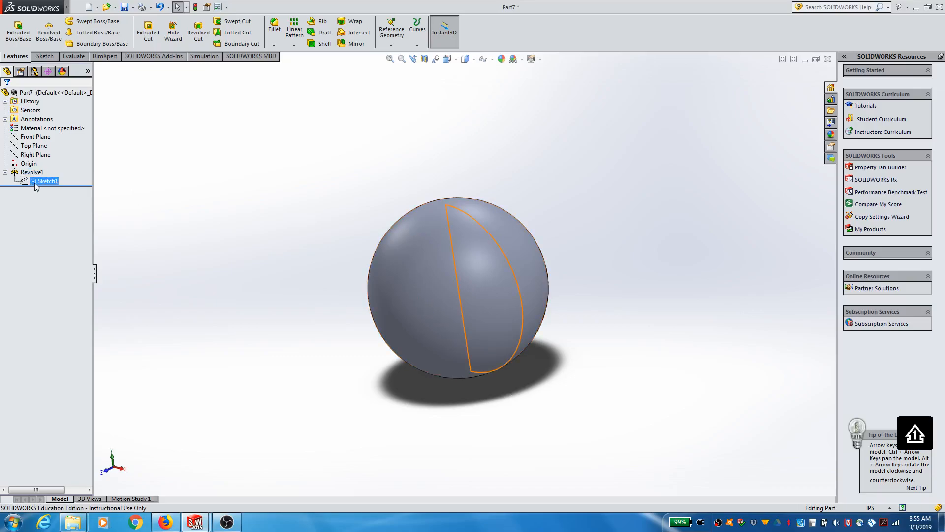
left_click(45, 156)
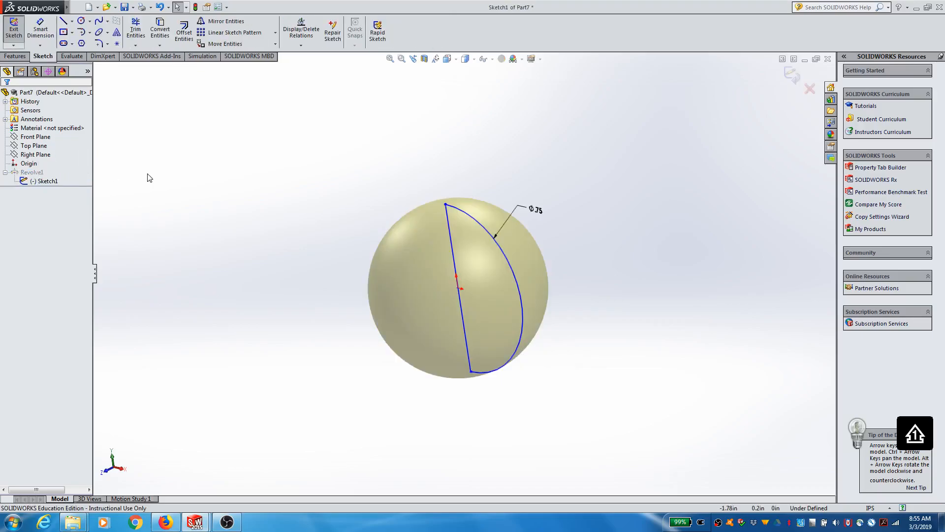
left_click(447, 58)
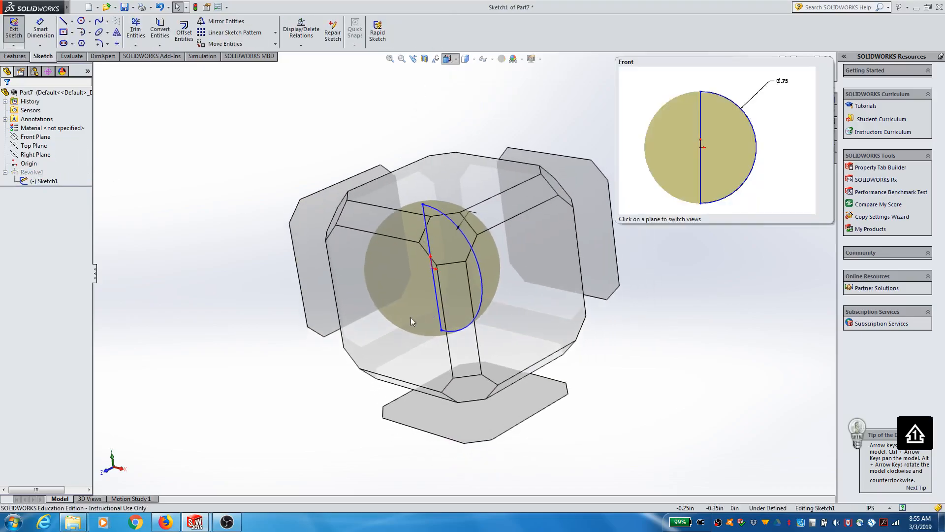
left_click(411, 317)
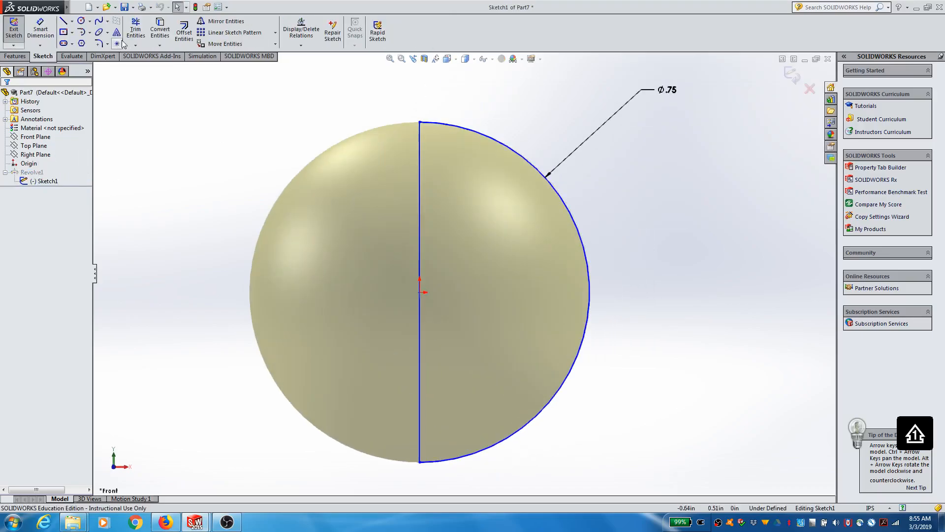
left_click(63, 32)
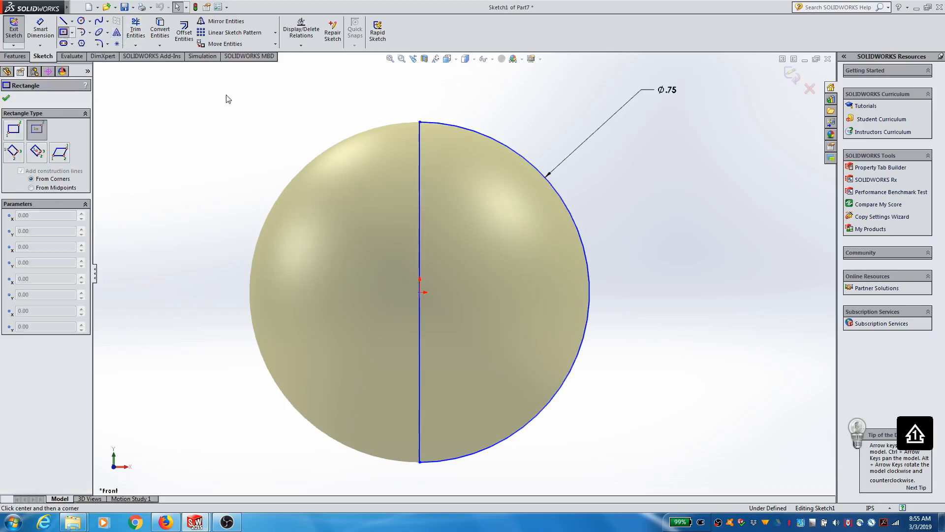
left_click(419, 292)
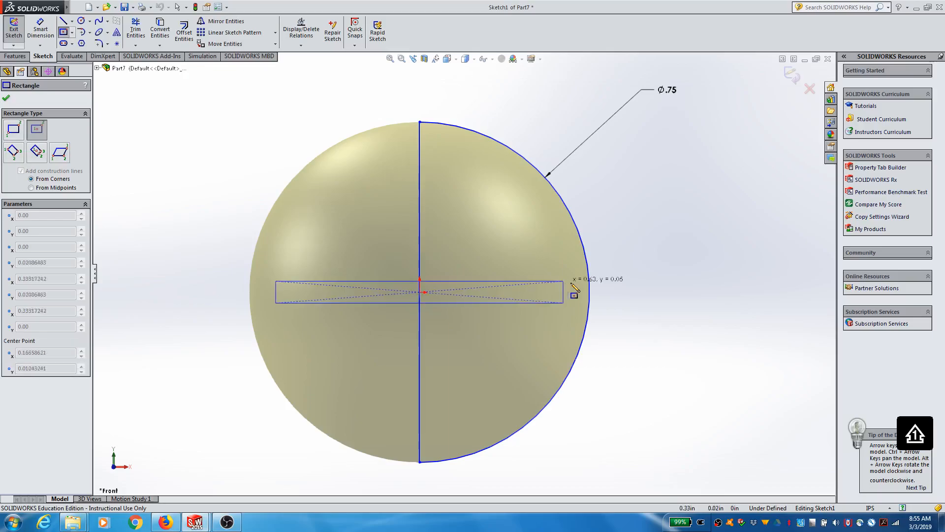
left_click(603, 277)
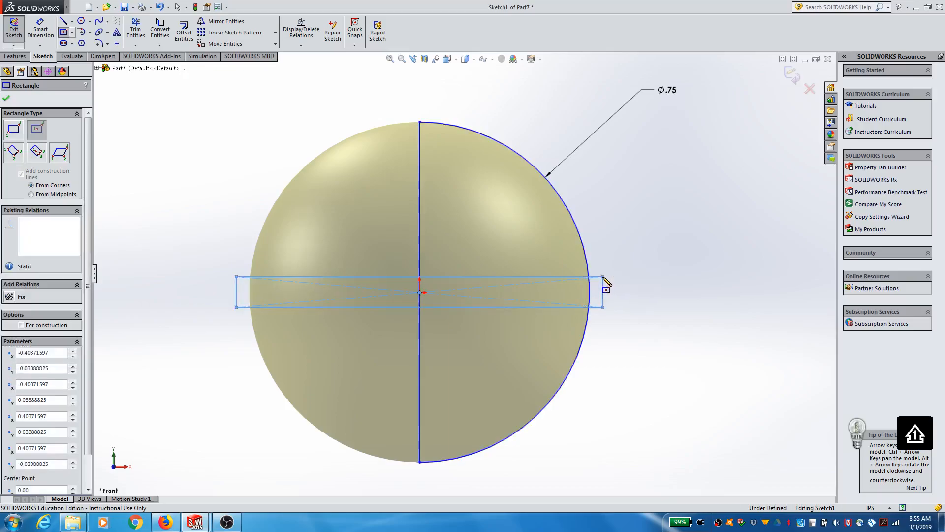
left_click(6, 99)
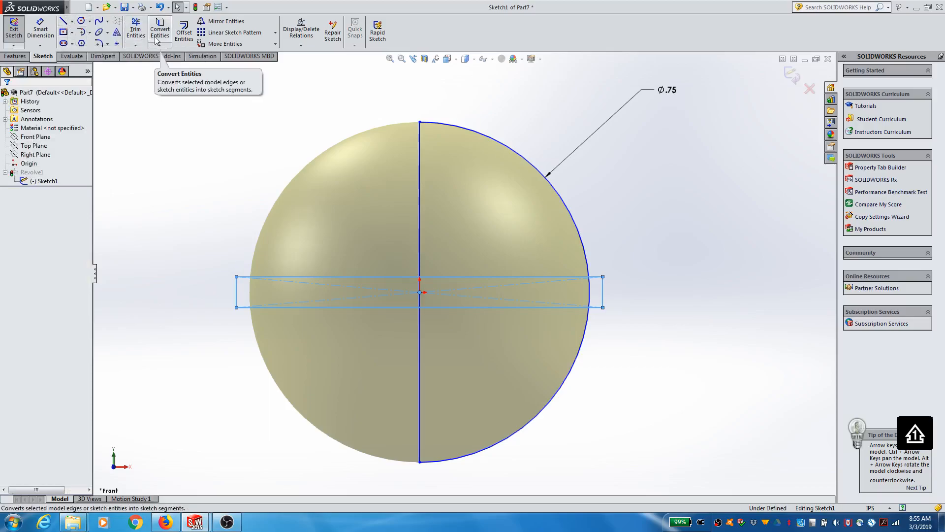
Offset the half-circle profile inward by 0.10 in as a closed chain with its dimension added
left_click(184, 32)
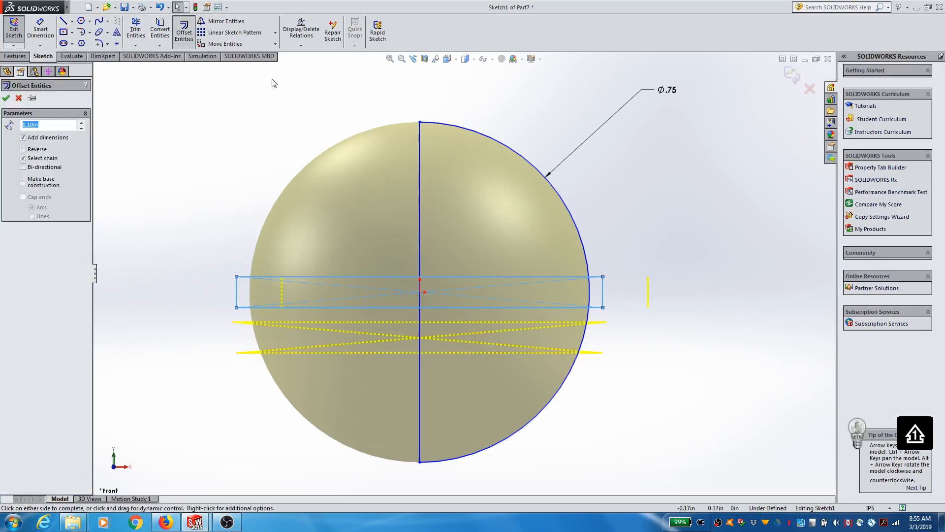
left_click(18, 98)
left_click(420, 211)
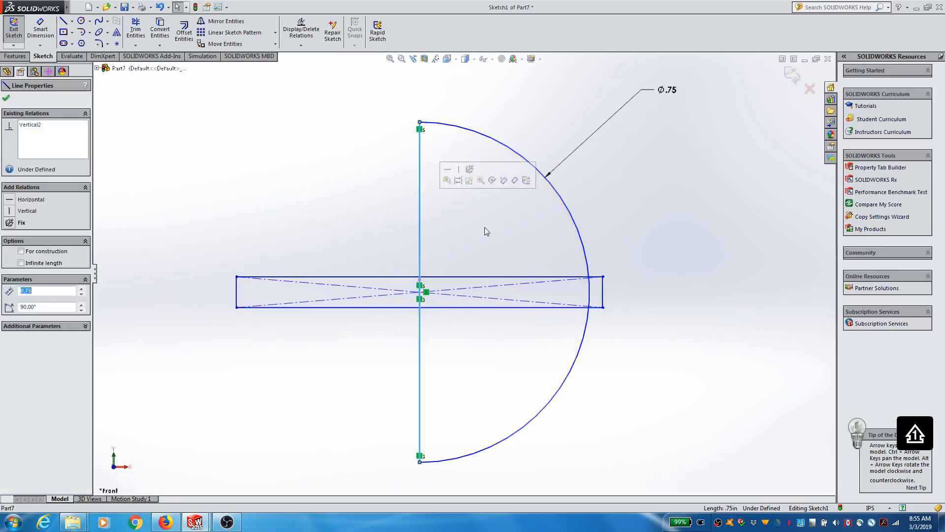
left_click(184, 32)
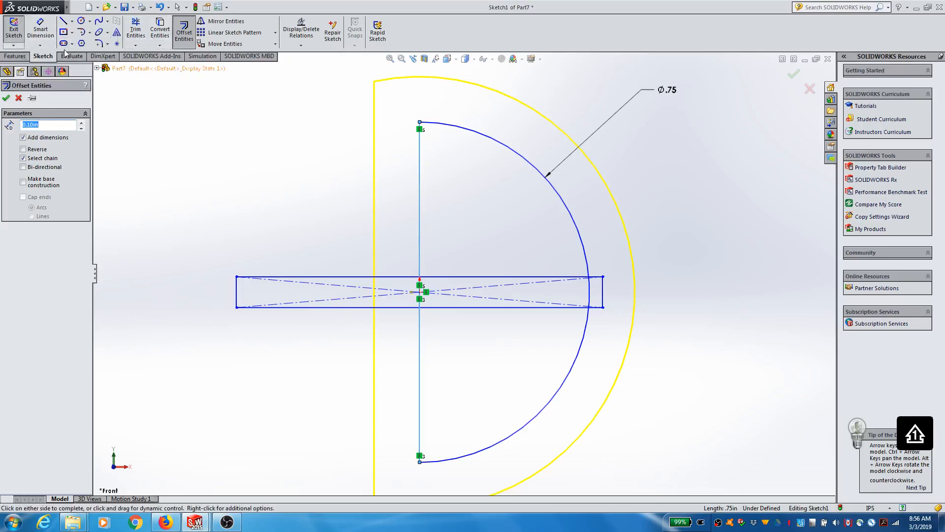
left_click(23, 149)
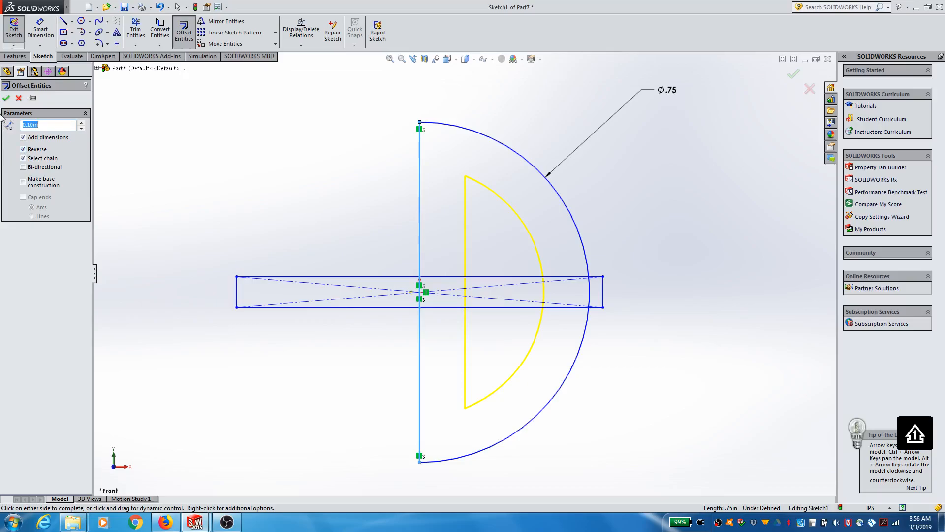
left_click(8, 98)
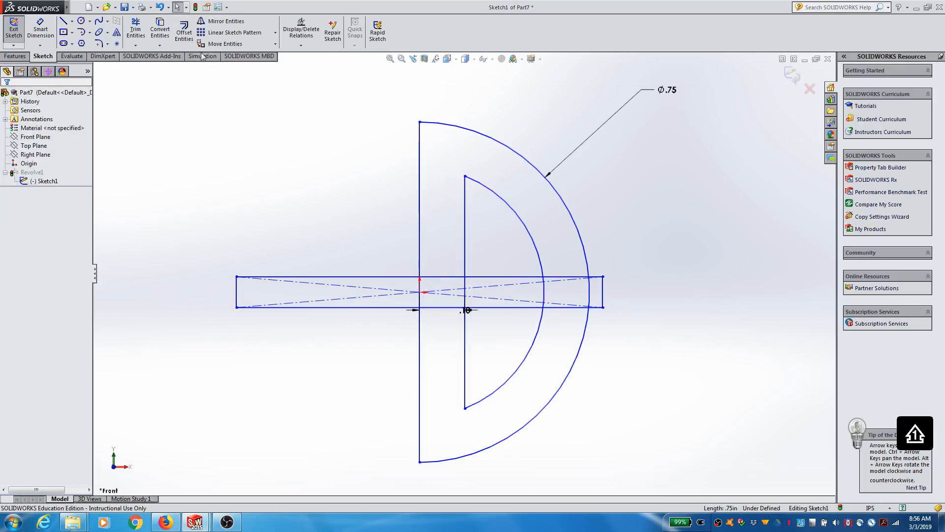
Trim away the rectangle's edges and diagonals on the open side of the half circle's vertical line
left_click(135, 32)
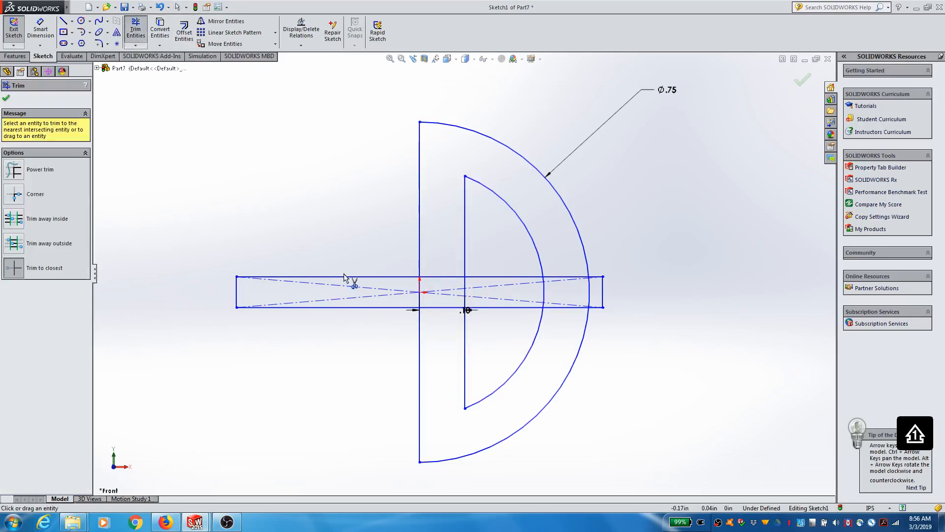
left_click(348, 288)
left_click(352, 299)
left_click(350, 307)
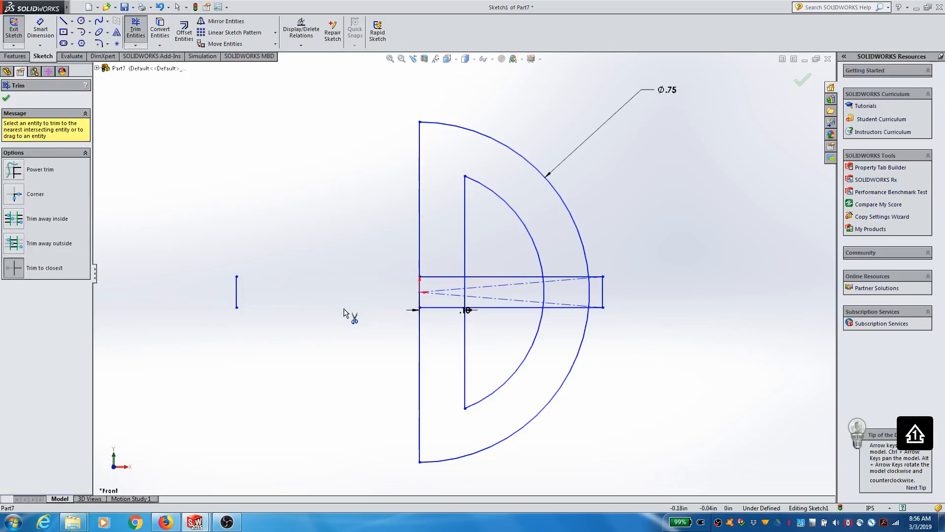
left_click(238, 291)
Trim away the inner offset's vertical line and all rectangle edges and diagonals between the revolve axis and the offset arc
left_click(450, 295)
left_click(449, 291)
left_click(449, 277)
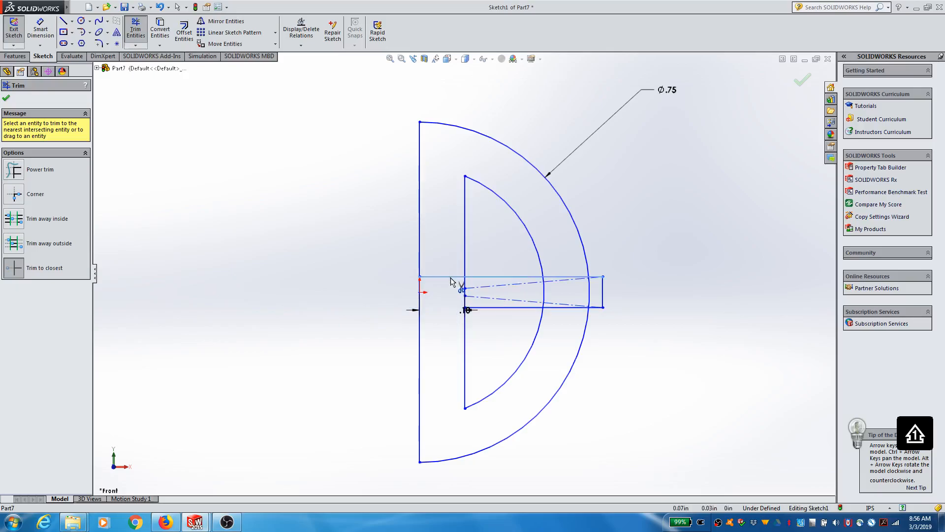
left_click(464, 241)
left_click(487, 277)
left_click(472, 289)
left_click(465, 301)
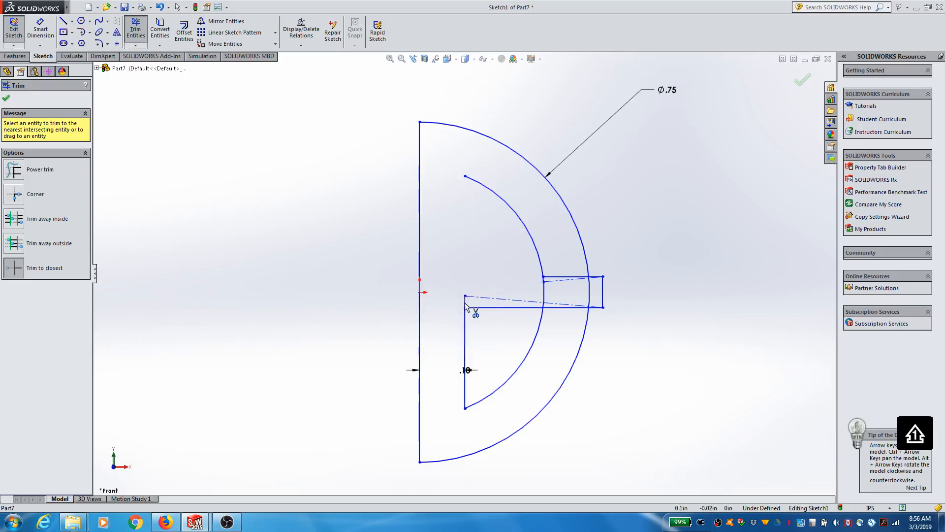
left_click(474, 298)
left_click(483, 308)
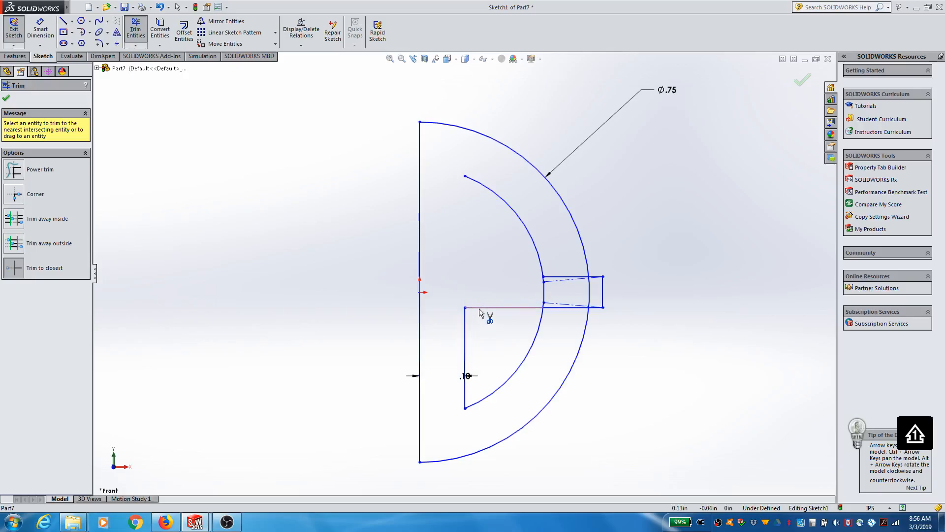
left_click(465, 326)
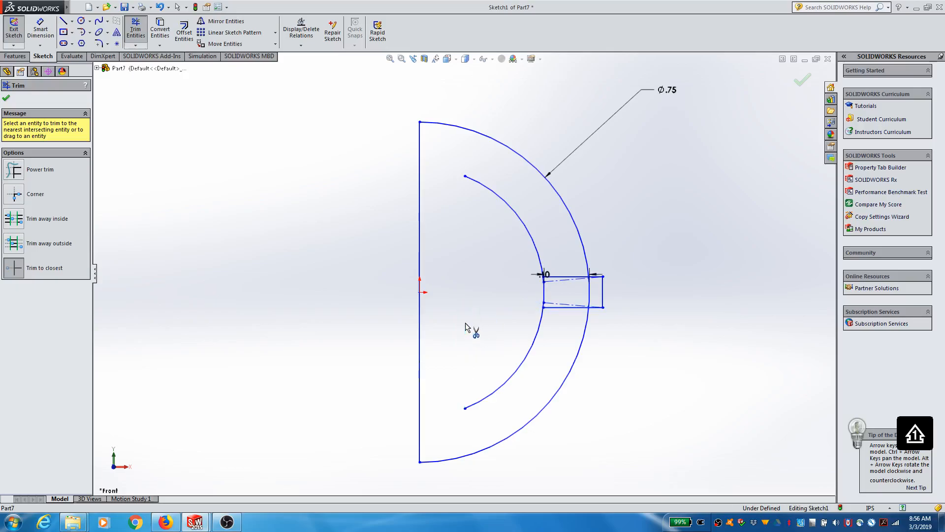
Trim the offset arc above and below the rectangle and open the rectangle's outer end to form a notch in the half circle
left_click(536, 339)
left_click(535, 244)
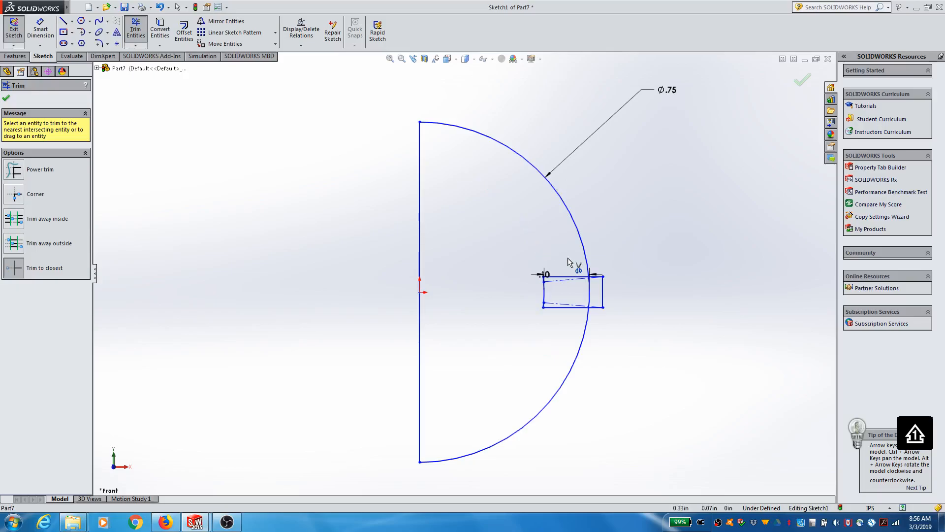
left_click(603, 293)
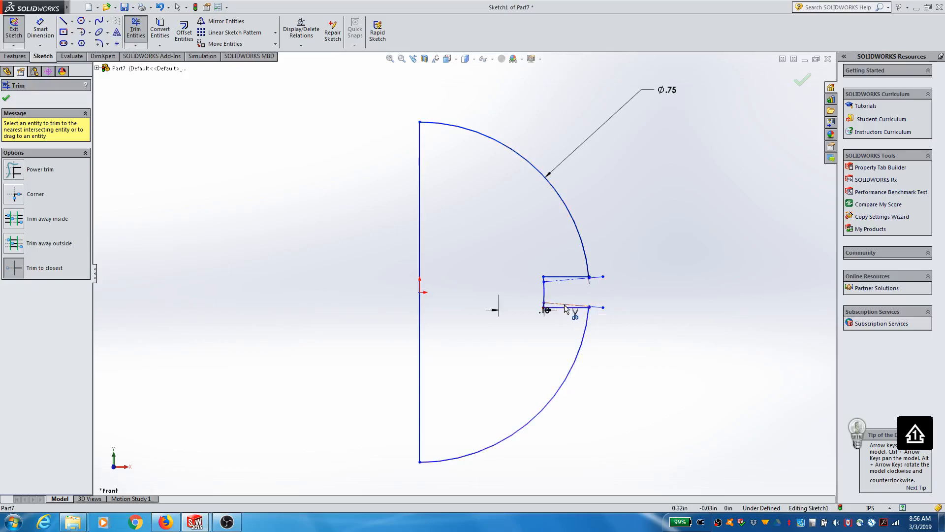
Trim the two leftover diagonal construction-line stubs outside the notch and exit the sketch to rebuild the revolve
scroll(619, 306, "down", 3)
scroll(620, 303, "down", 3)
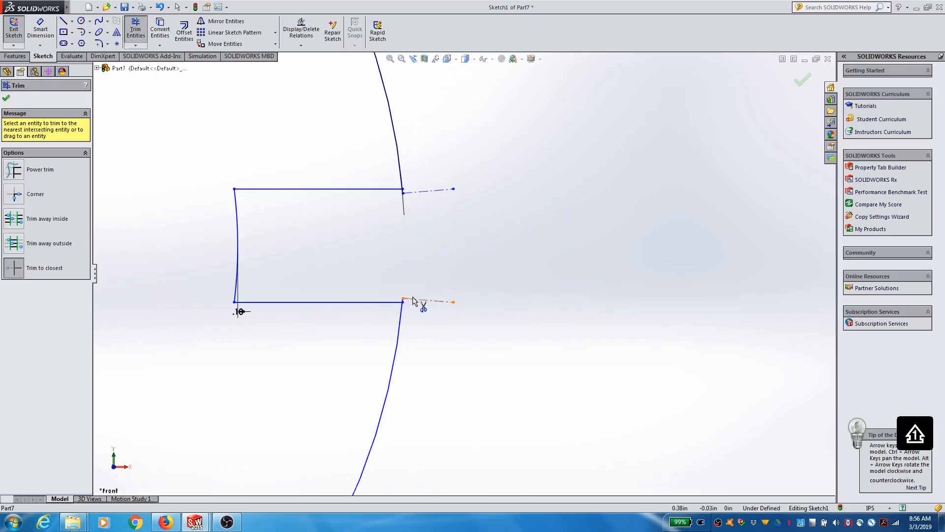
scroll(424, 295, "down", 3)
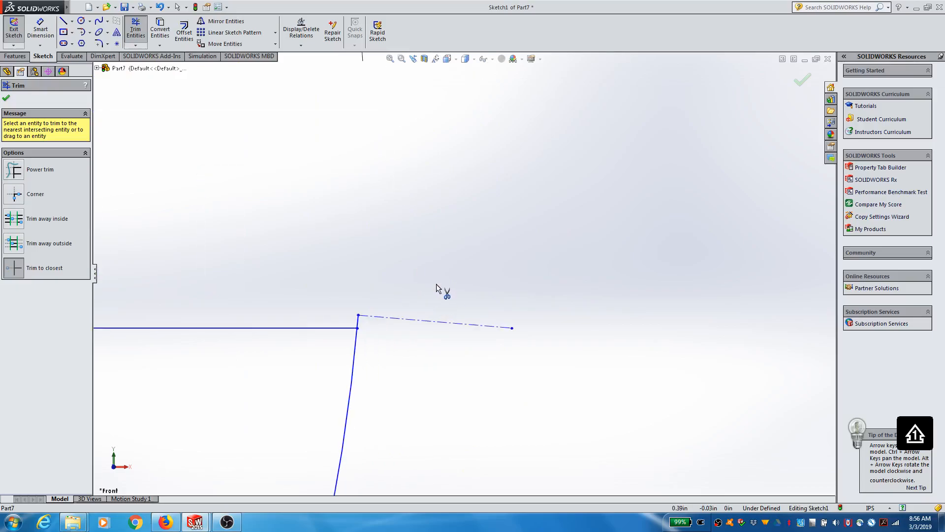
left_click(375, 320)
scroll(381, 301, "up", 3)
scroll(381, 300, "up", 1)
scroll(420, 149, "down", 3)
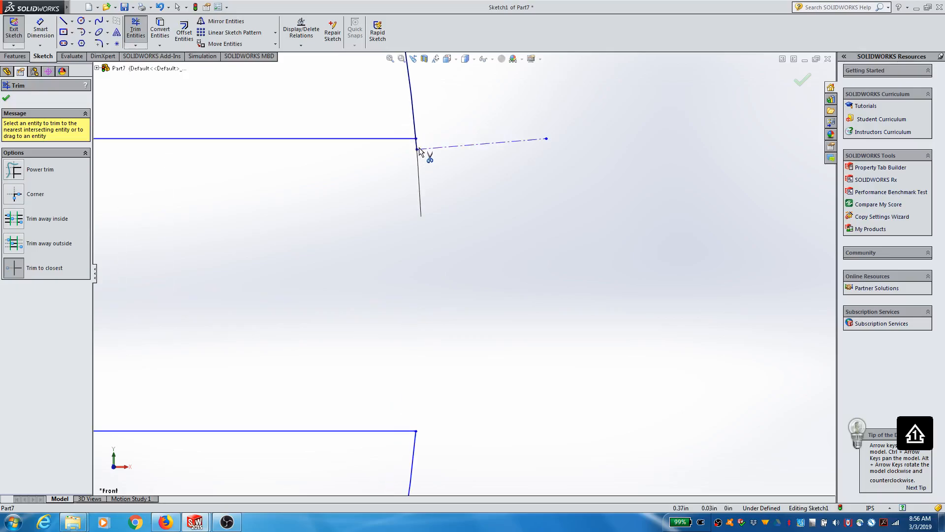
left_click(432, 150)
scroll(473, 209, "up", 4)
scroll(358, 320, "up", 1)
scroll(362, 329, "down", 4)
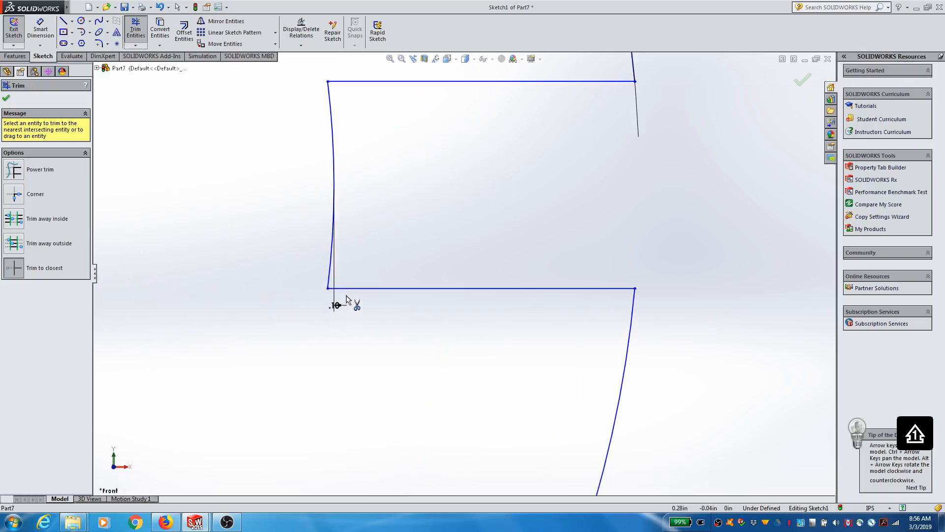
scroll(358, 288, "up", 4)
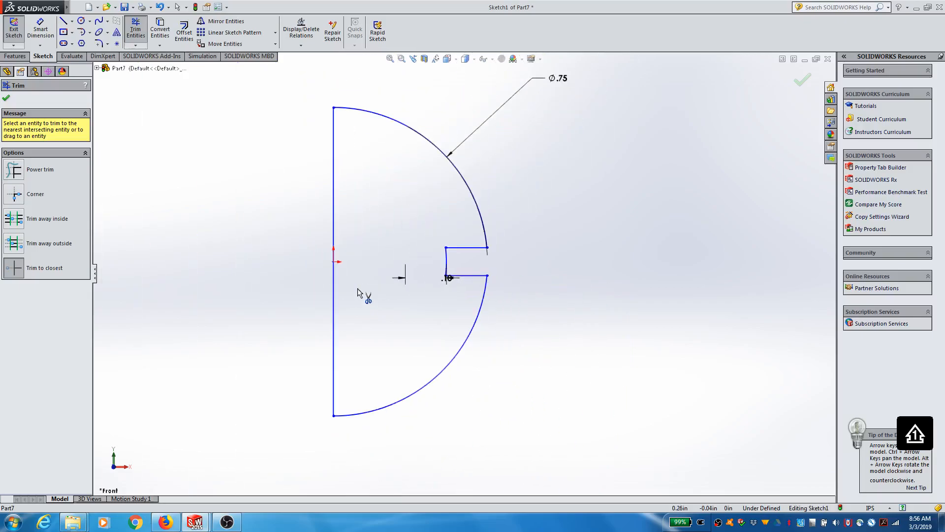
left_click(7, 98)
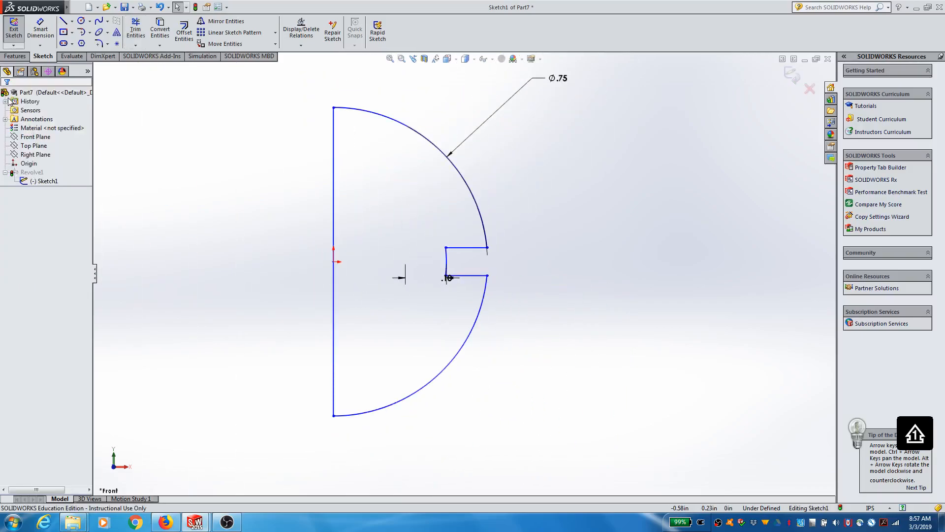
left_click(24, 36)
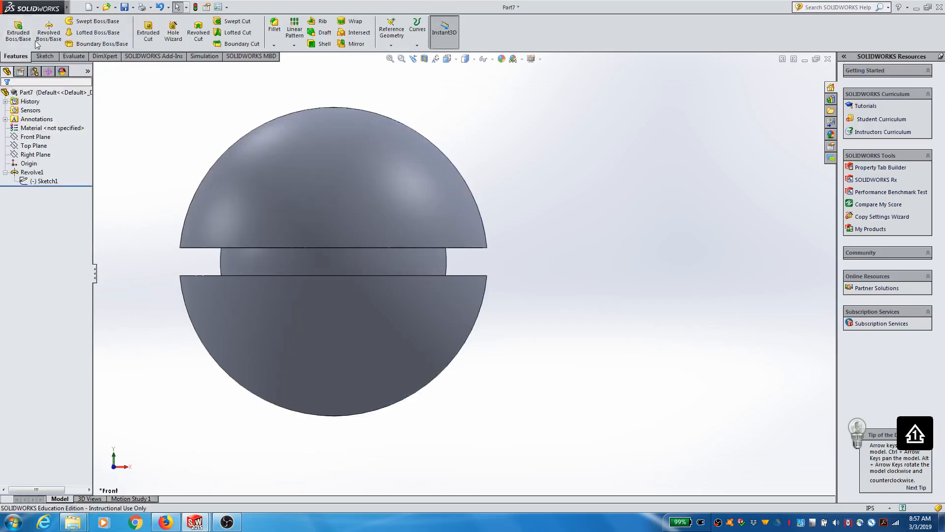
middle_click_drag(553, 284, 524, 257)
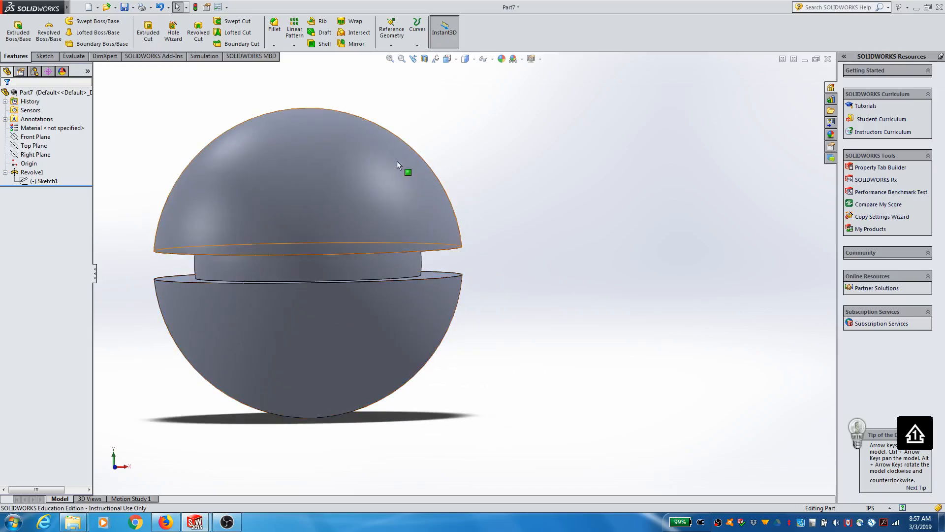
Edit the revolve feature to a blind angle of 270 degrees, accept it, and inspect the grooved sphere's exposed cross-section
right_click(32, 172)
left_click(44, 146)
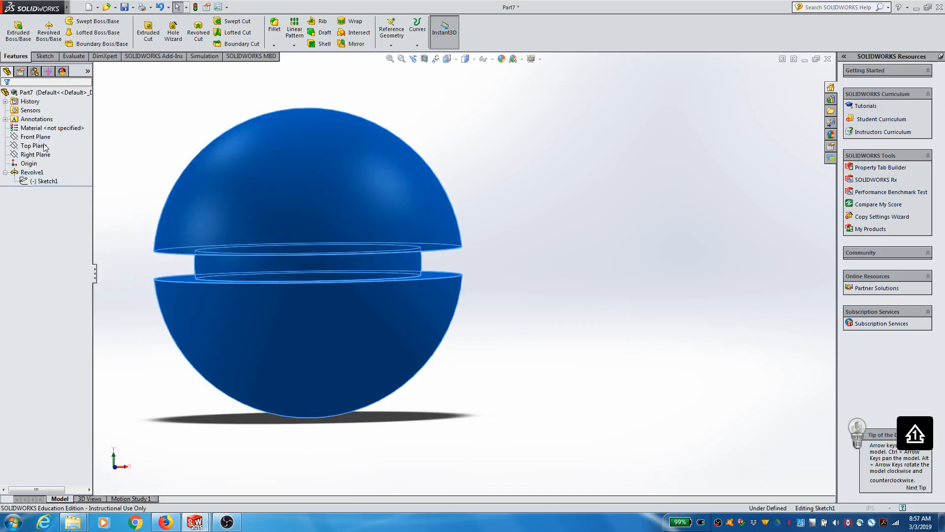
type("70")
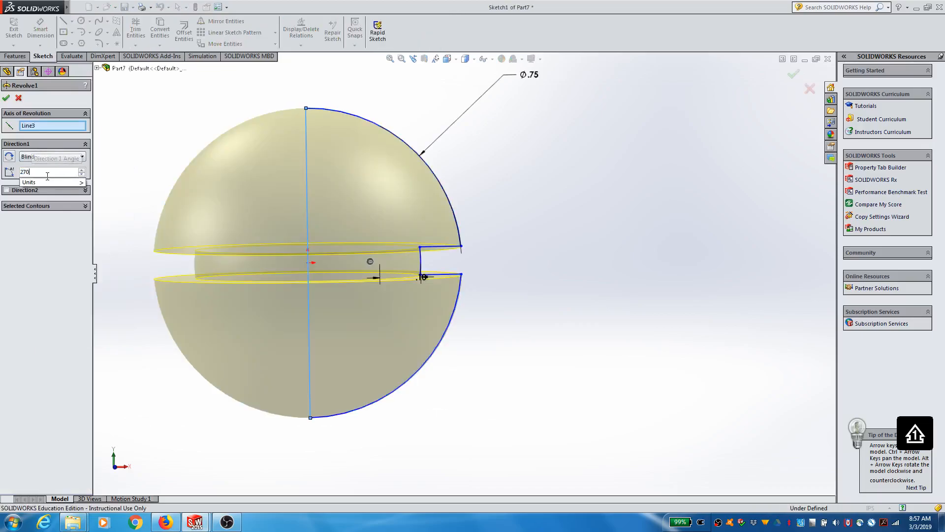
key("Return")
left_click(6, 98)
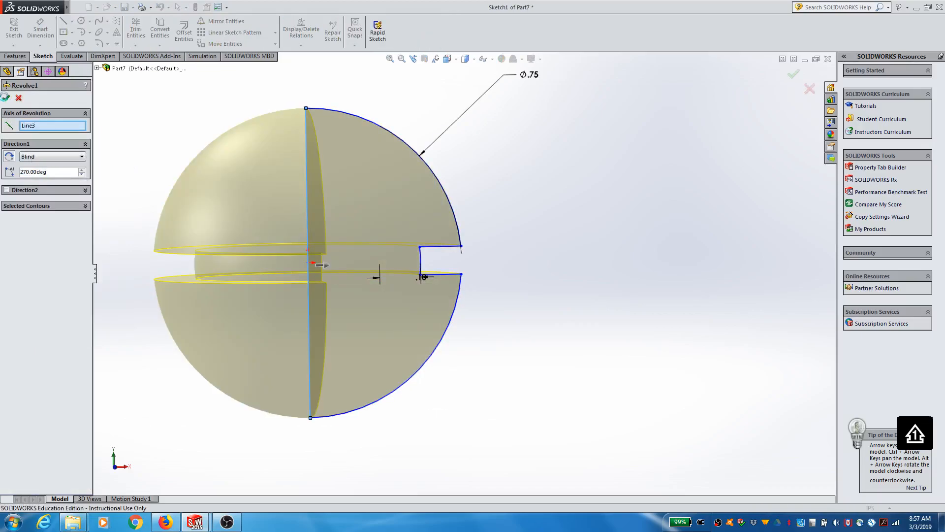
middle_click_drag(528, 244, 549, 248)
scroll(190, 397, "up", 2)
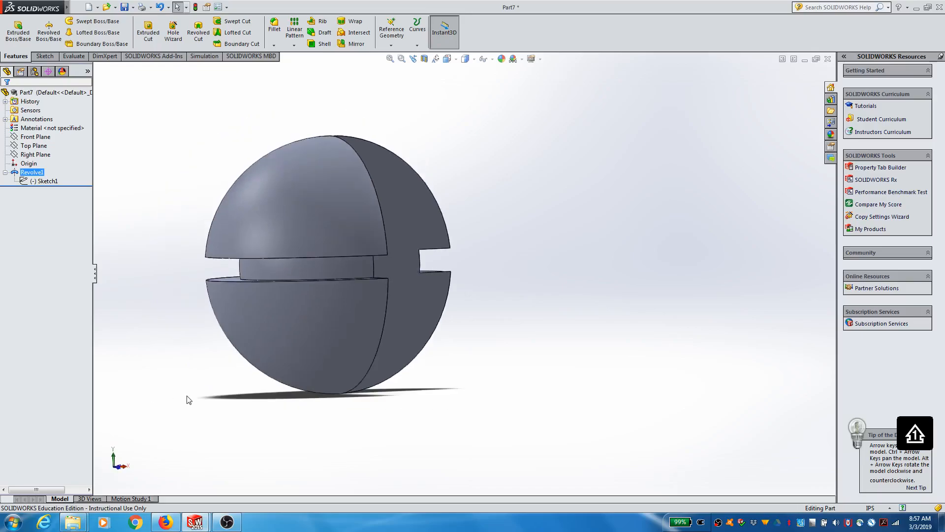
scroll(286, 407, "down", 5)
scroll(481, 121, "up", 5)
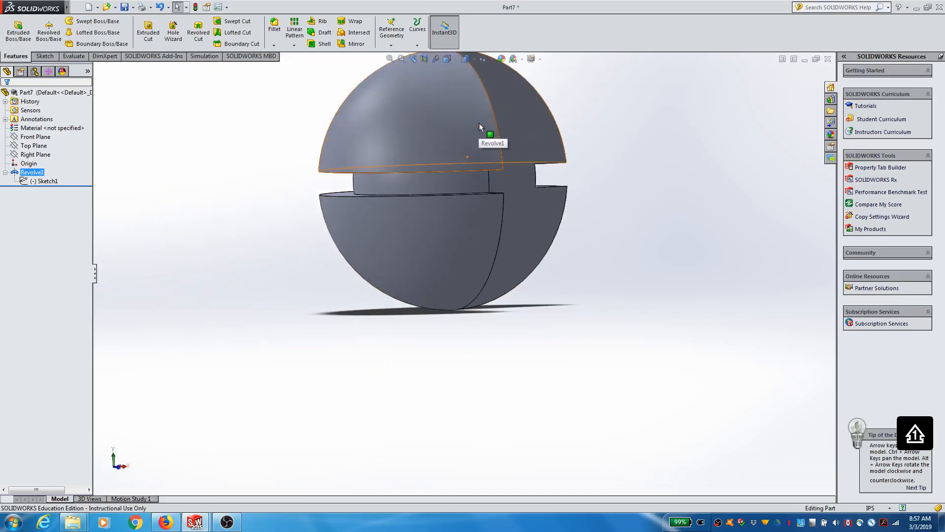
scroll(473, 137, "down", 3)
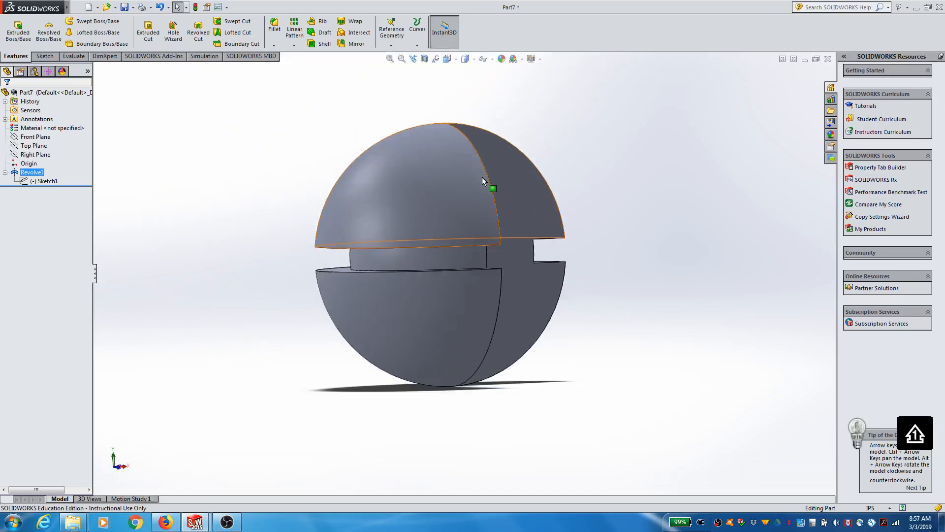